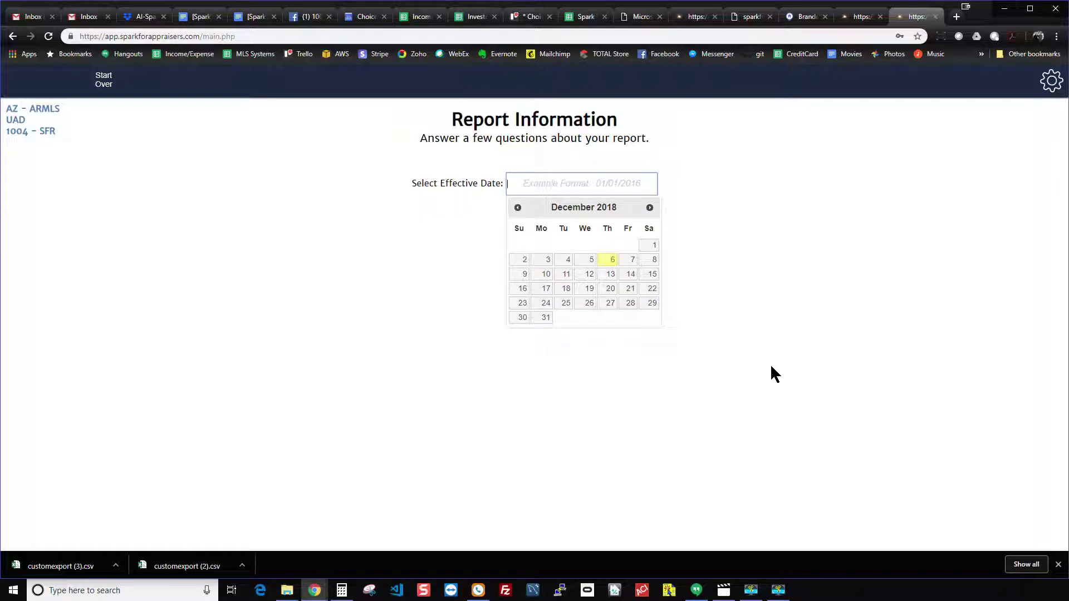
# - Open the sparkforappraisers.com home page and look at its free trial sign-up option
pyautogui.click(802, 284)
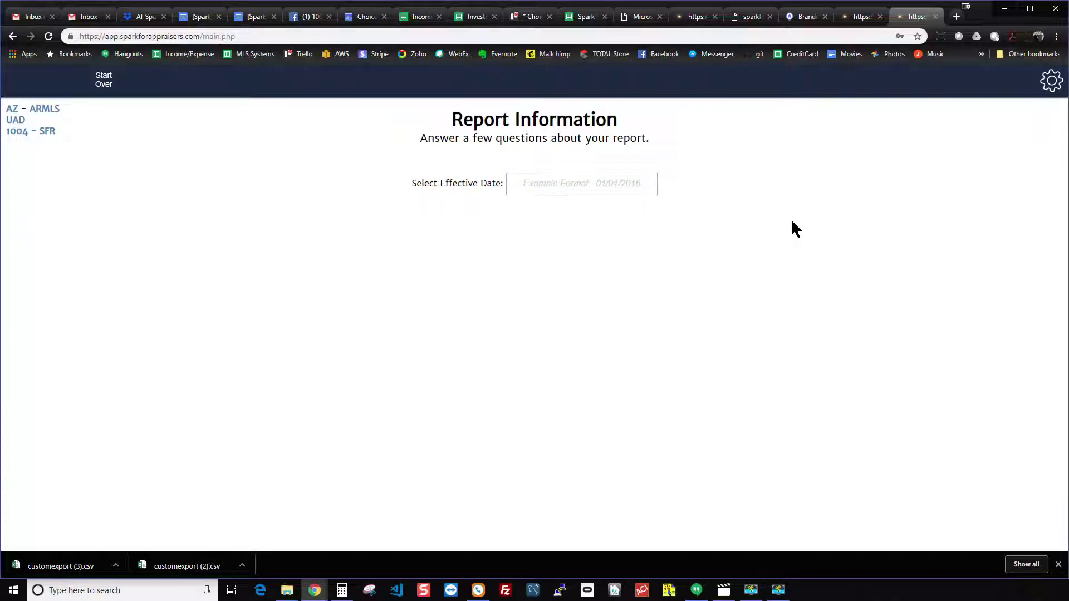
pyautogui.click(865, 37)
pyautogui.write('sparkf')
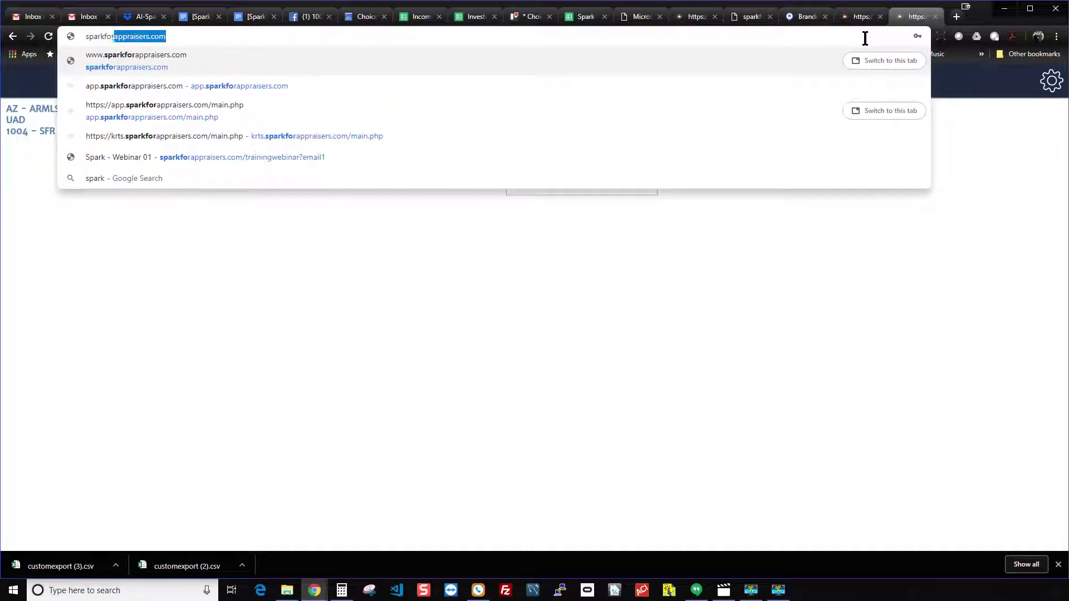
pyautogui.press('Return')
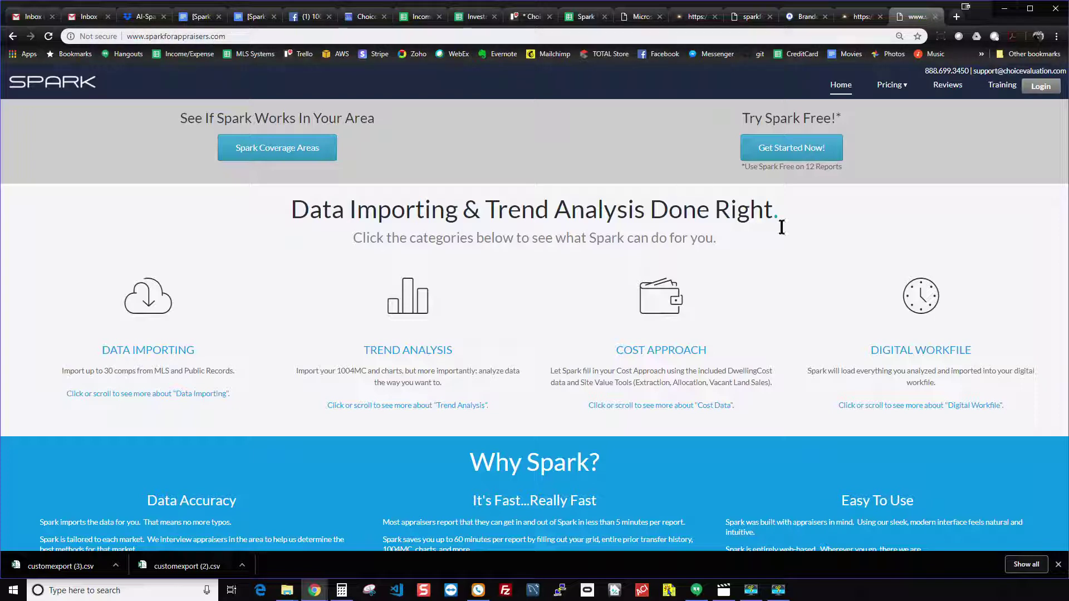
pyautogui.click(794, 156)
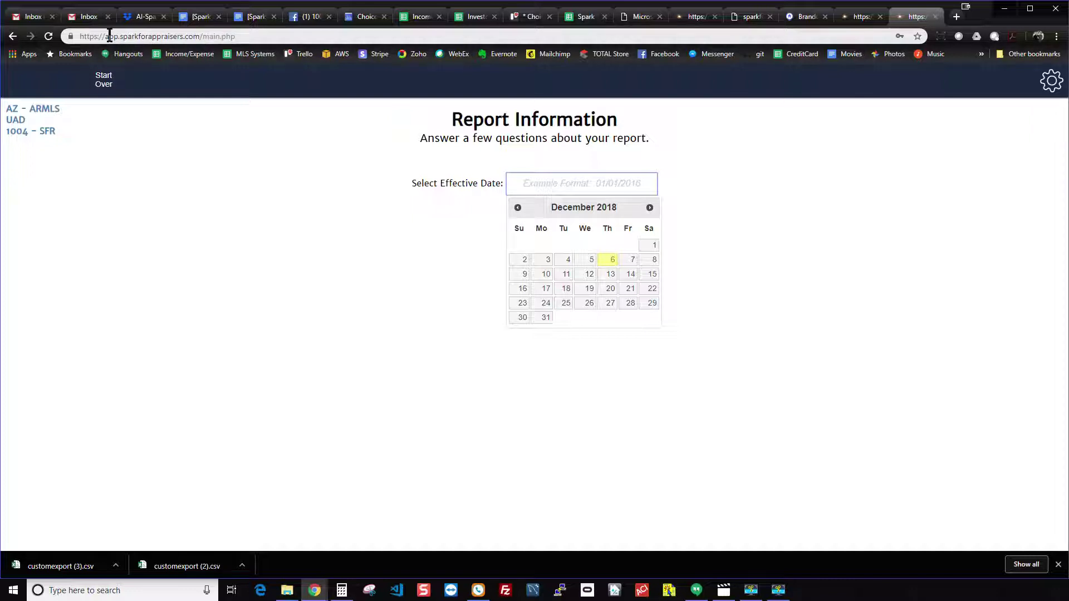
# - Open the Spark application at app.sparkforappraisers.com in a new browser tab
pyautogui.moveTo(106, 36); pyautogui.dragTo(202, 36)
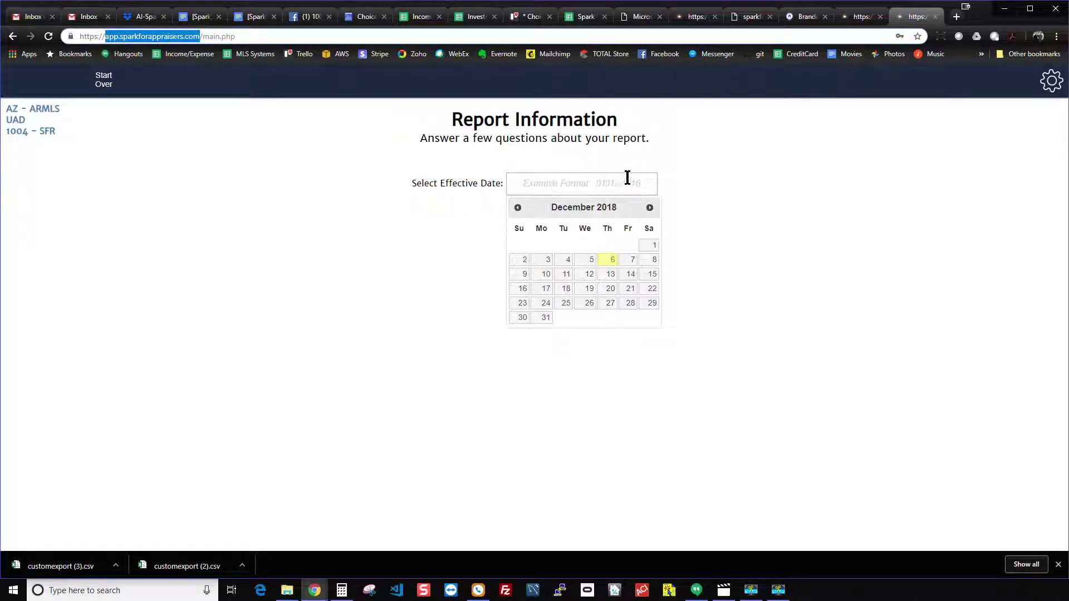
pyautogui.click(704, 146)
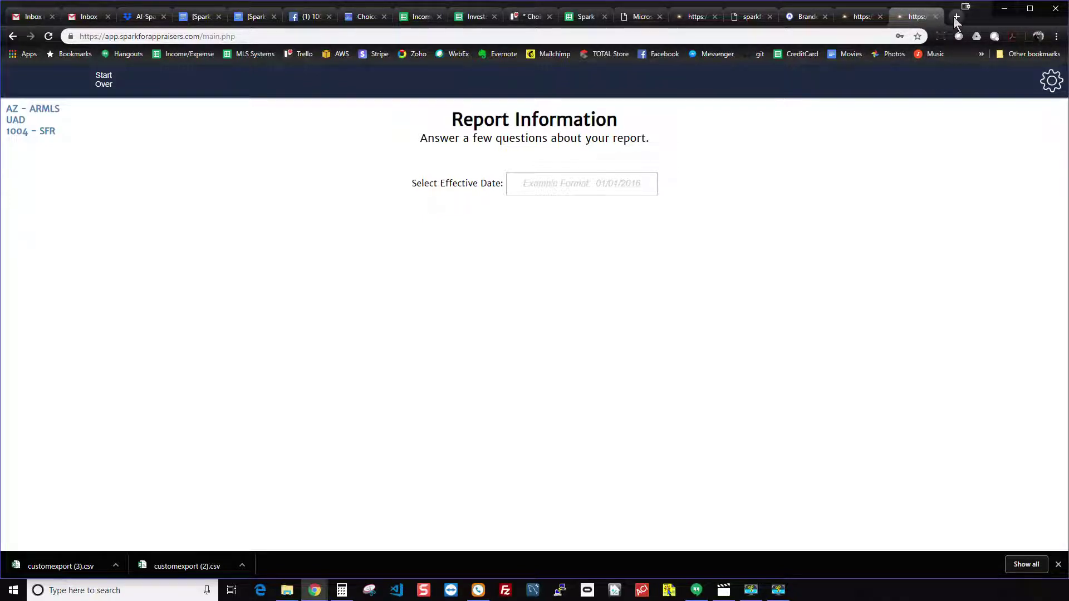
pyautogui.hotkey('ctrl', 't')
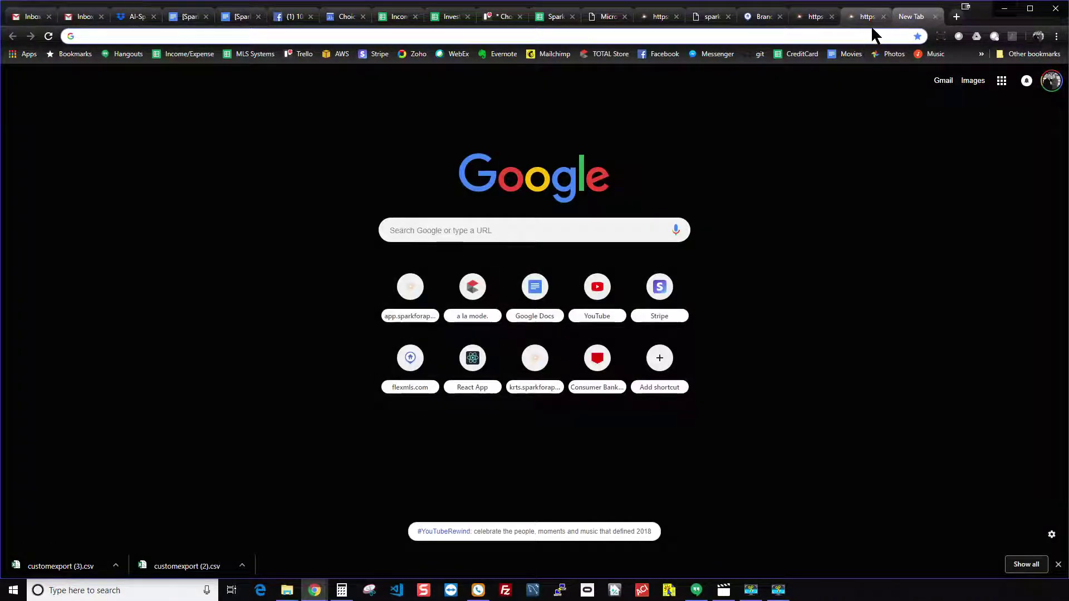
pyautogui.write('app.sparkforappraisers.com')
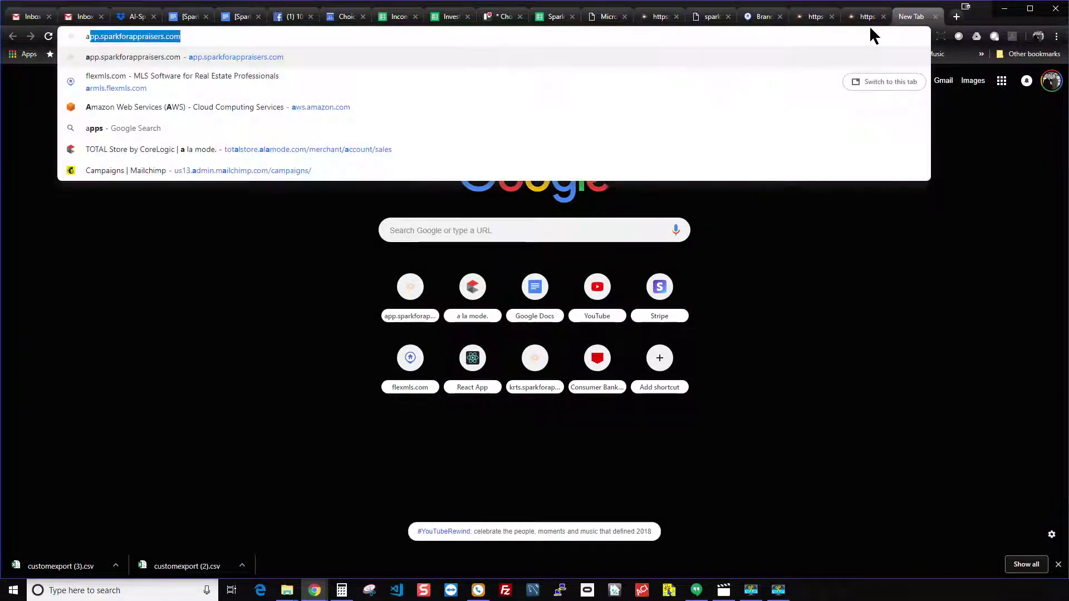
pyautogui.press('Return')
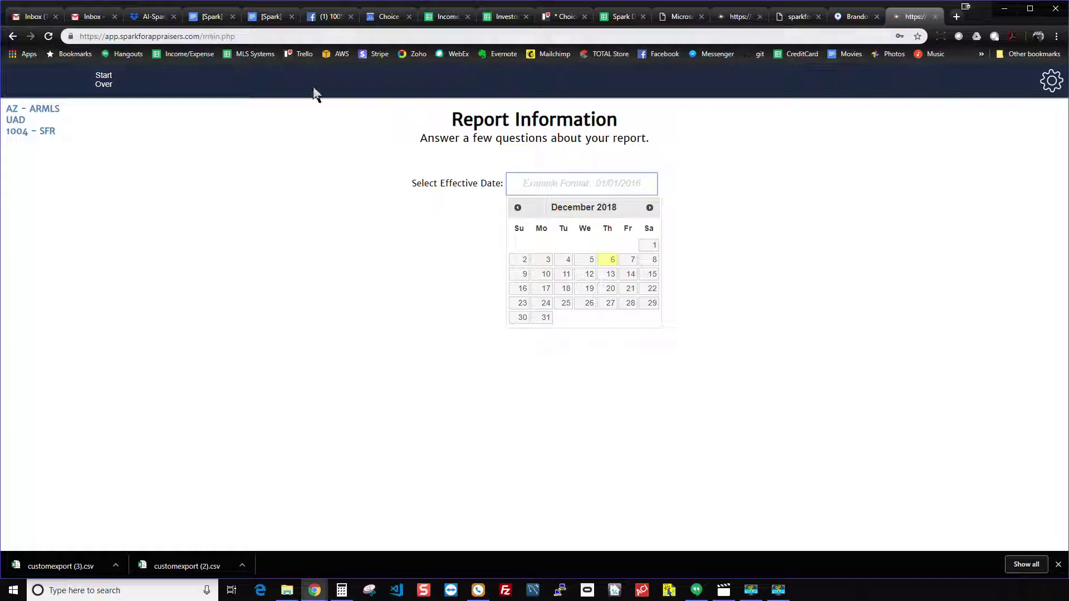
# - Set the effective date to 12/06/2018 and load customexport (2).csv as the comparables for the sales grid
pyautogui.click(610, 261)
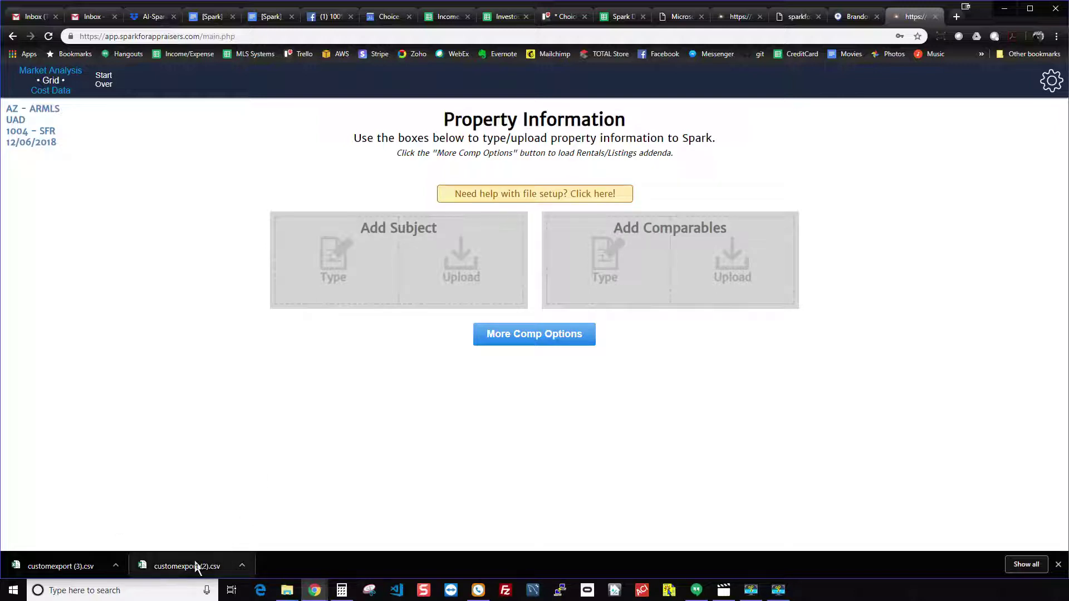
pyautogui.moveTo(196, 565); pyautogui.dragTo(612, 352)
pyautogui.moveTo(734, 264)
pyautogui.mouseDown()
pyautogui.moveTo(406, 441)
pyautogui.moveTo(220, 582)
pyautogui.moveTo(362, 473)
pyautogui.moveTo(669, 321)
pyautogui.moveTo(743, 247)
pyautogui.moveTo(729, 265)
pyautogui.moveTo(716, 246)
pyautogui.moveTo(731, 269)
pyautogui.mouseUp()
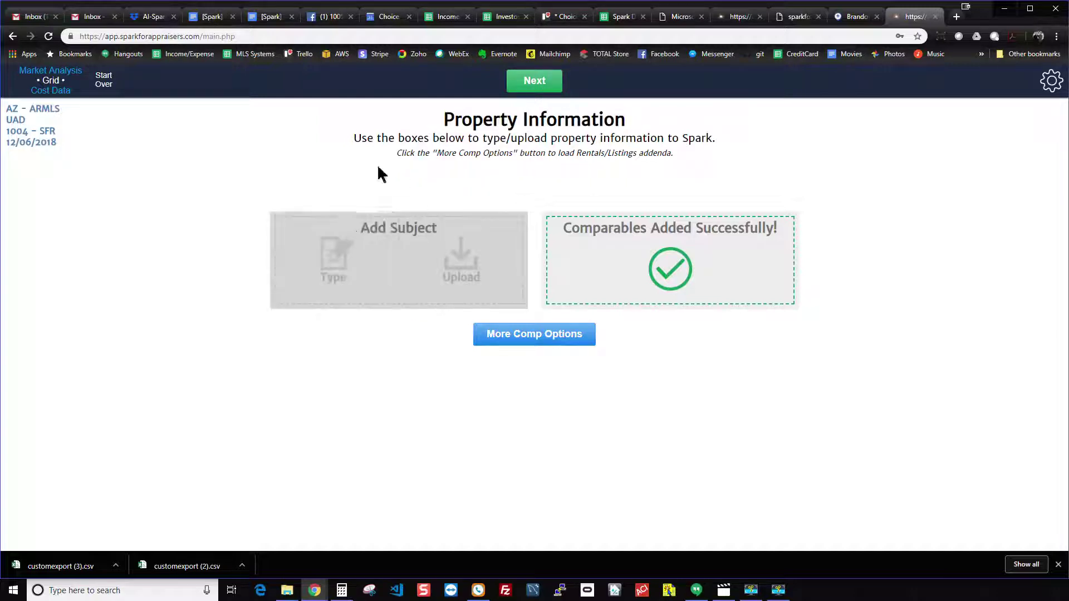
pyautogui.click(547, 88)
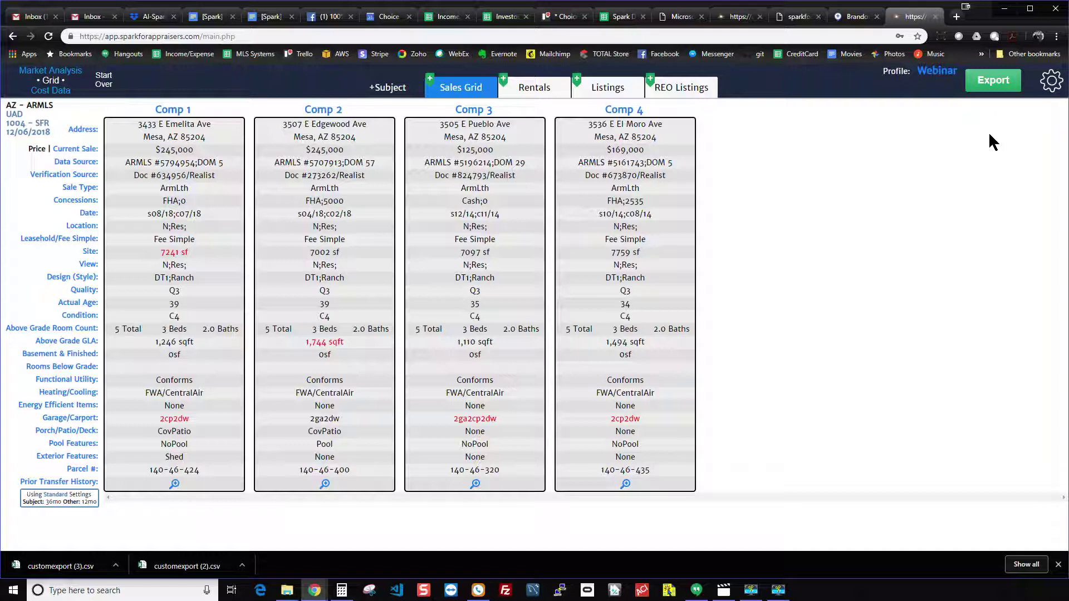
# - View Spark's support contact information from the settings options, and return to the sales grid
pyautogui.click(1057, 82)
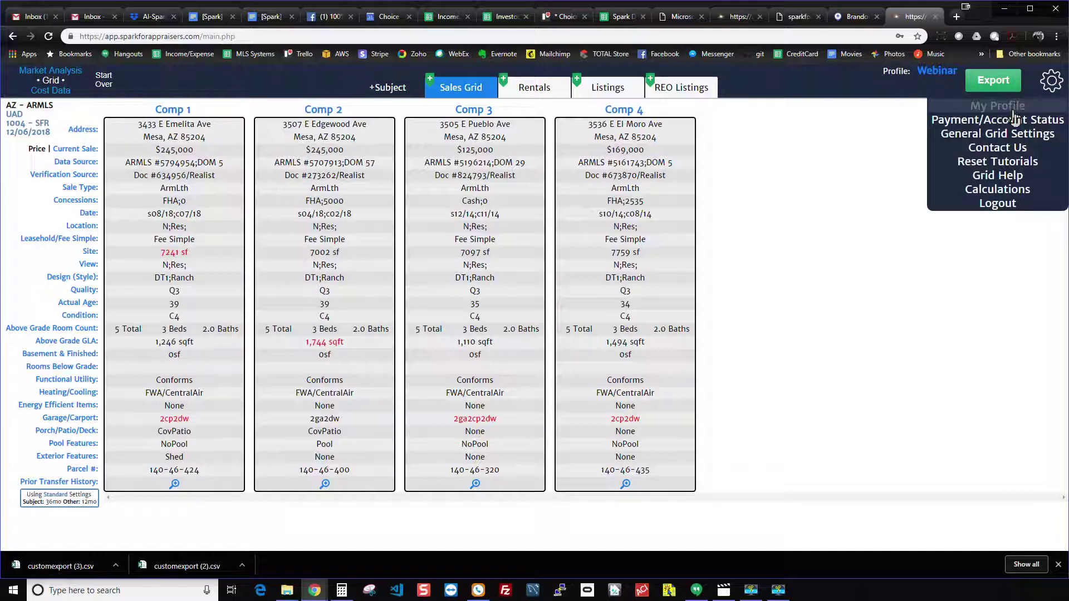
pyautogui.click(997, 147)
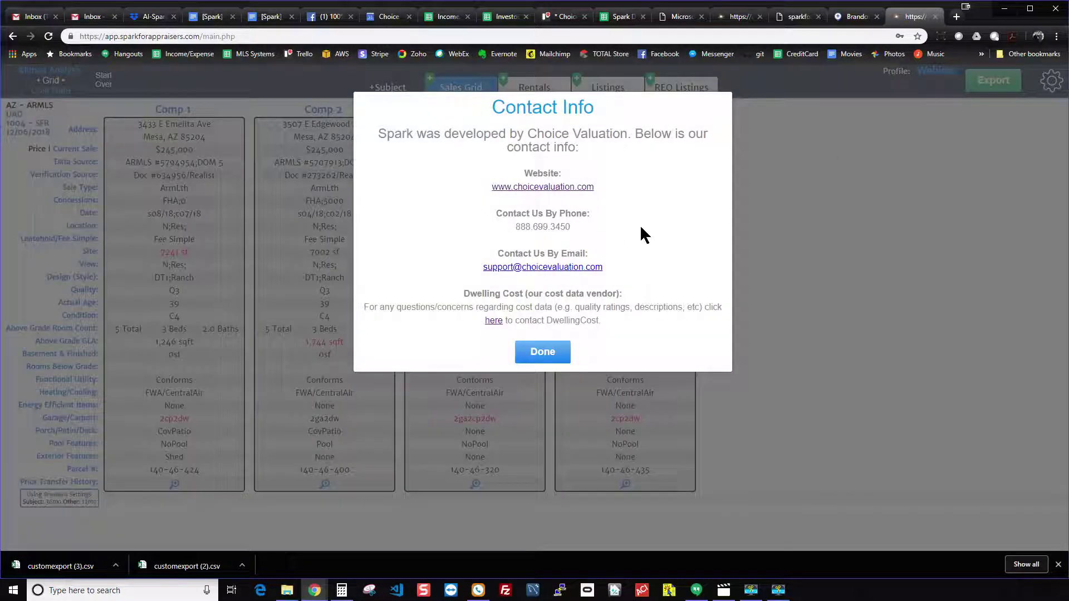
pyautogui.click(540, 355)
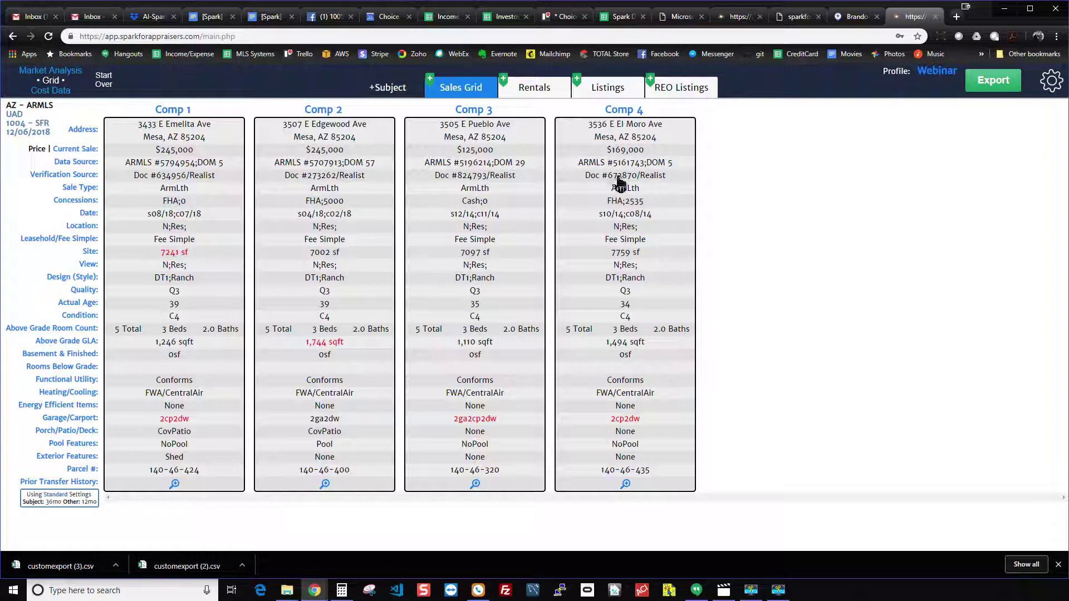
# - Make Comp 4 the subject property in the sales grid
pyautogui.moveTo(642, 251); pyautogui.dragTo(388, 89)
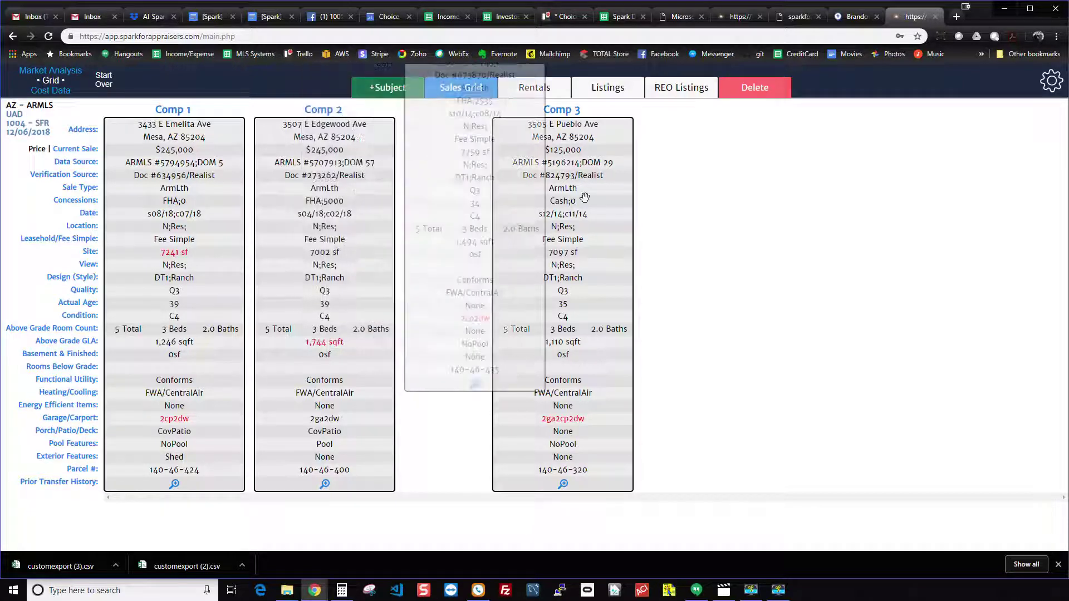
pyautogui.click(396, 94)
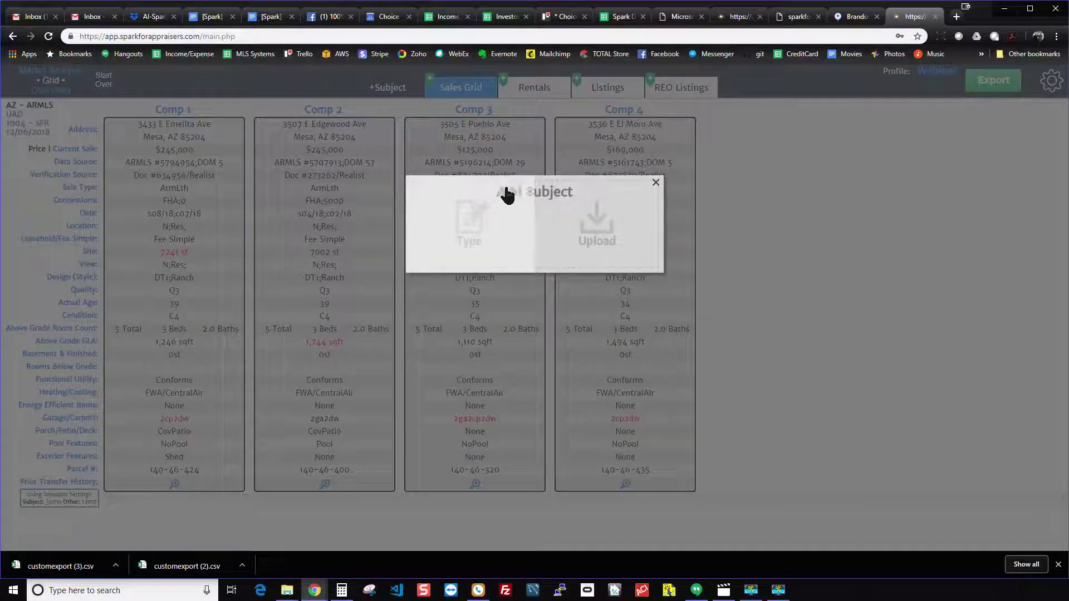
pyautogui.click(656, 187)
pyautogui.moveTo(612, 186); pyautogui.dragTo(389, 89)
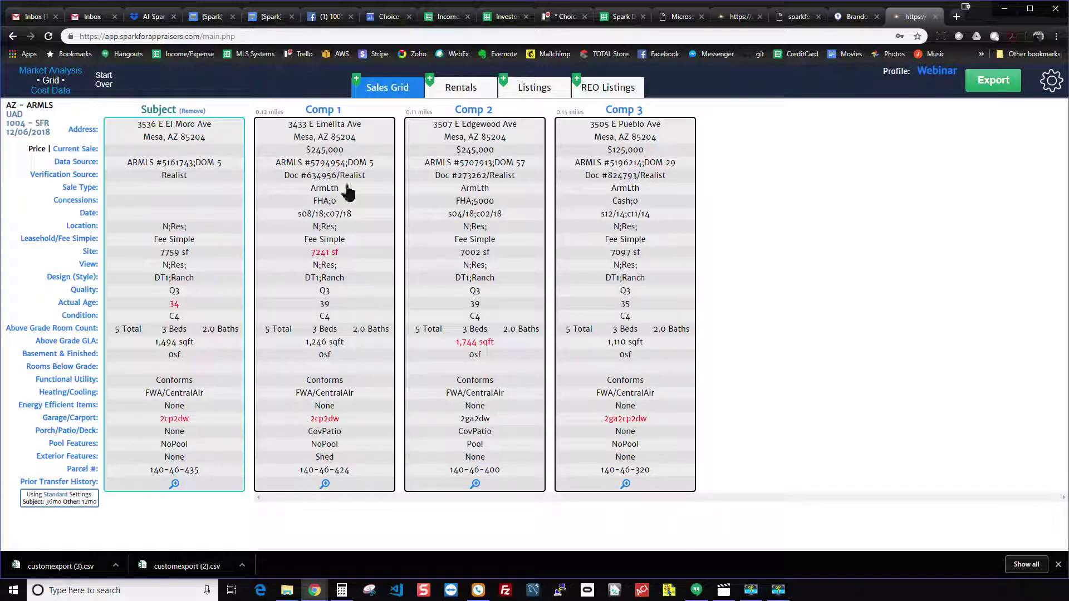
# - Compare the MLS and public records values for Comp 2's Above Grade GLA without changing the source
pyautogui.moveTo(523, 235); pyautogui.dragTo(438, 252)
pyautogui.click(481, 345)
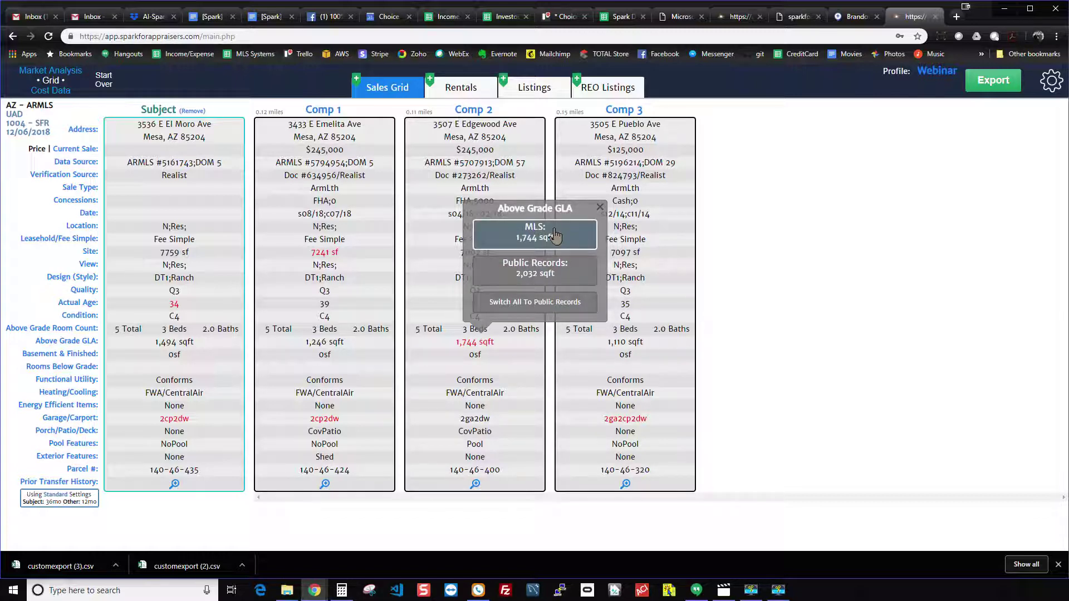
pyautogui.click(727, 285)
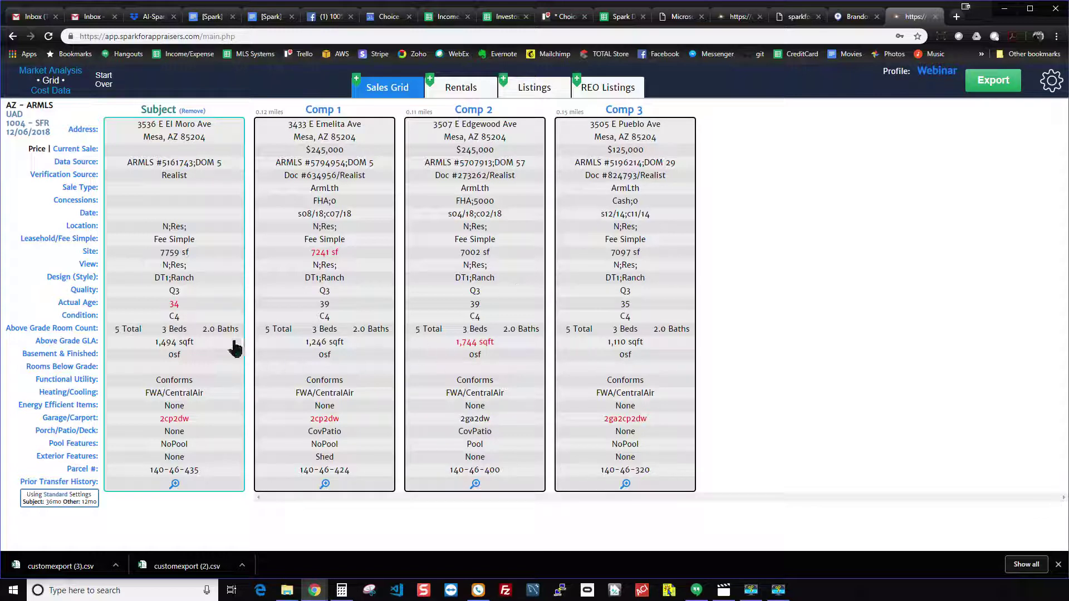
# - Review the Data Source Preference in the Site settings and return to the grid without saving
pyautogui.click(90, 251)
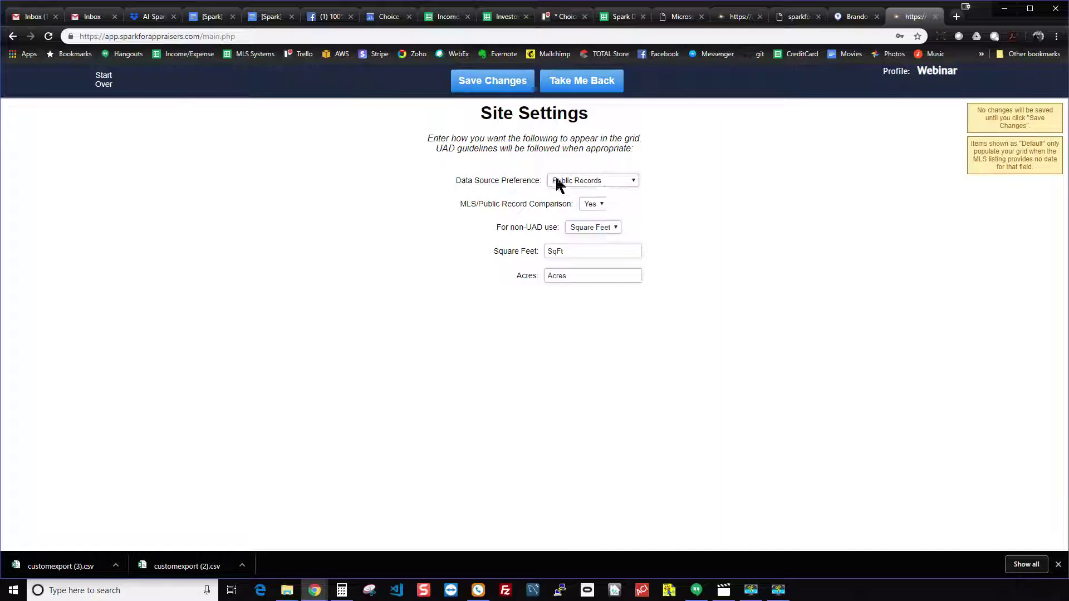
pyautogui.moveTo(462, 181); pyautogui.dragTo(506, 186)
pyautogui.click(564, 188)
pyautogui.click(575, 184)
pyautogui.click(591, 180)
pyautogui.click(579, 81)
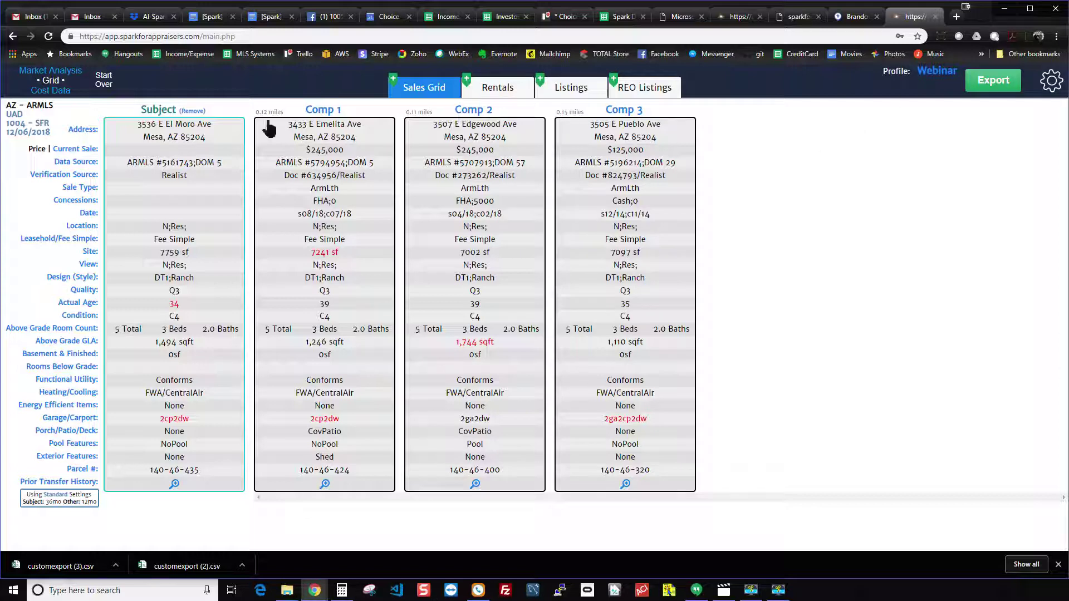
# - Start the report over with an effective date of 12/06/2018
pyautogui.click(105, 84)
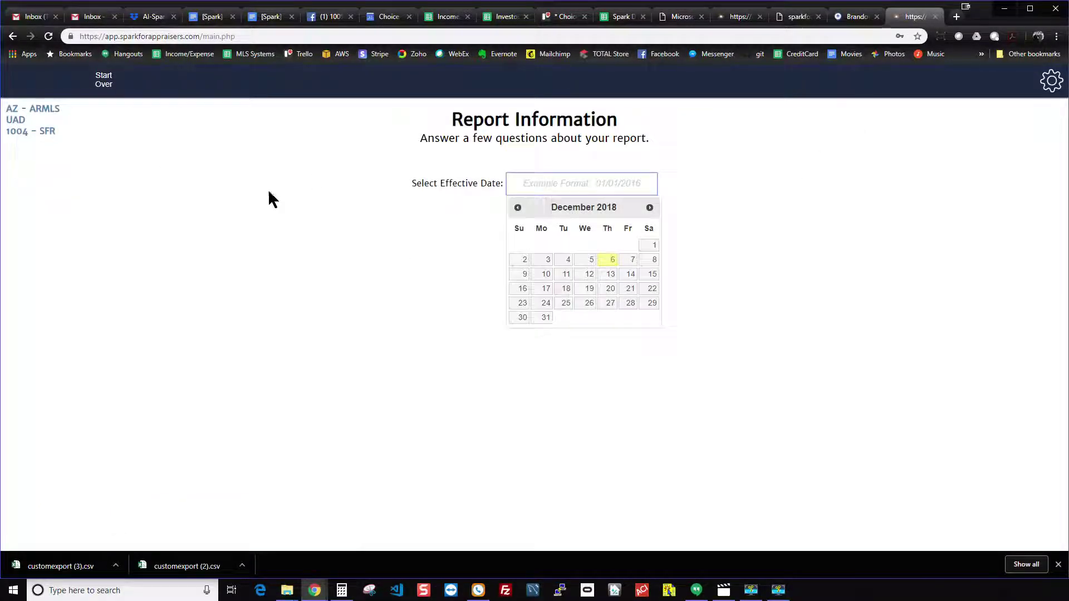
pyautogui.click(610, 261)
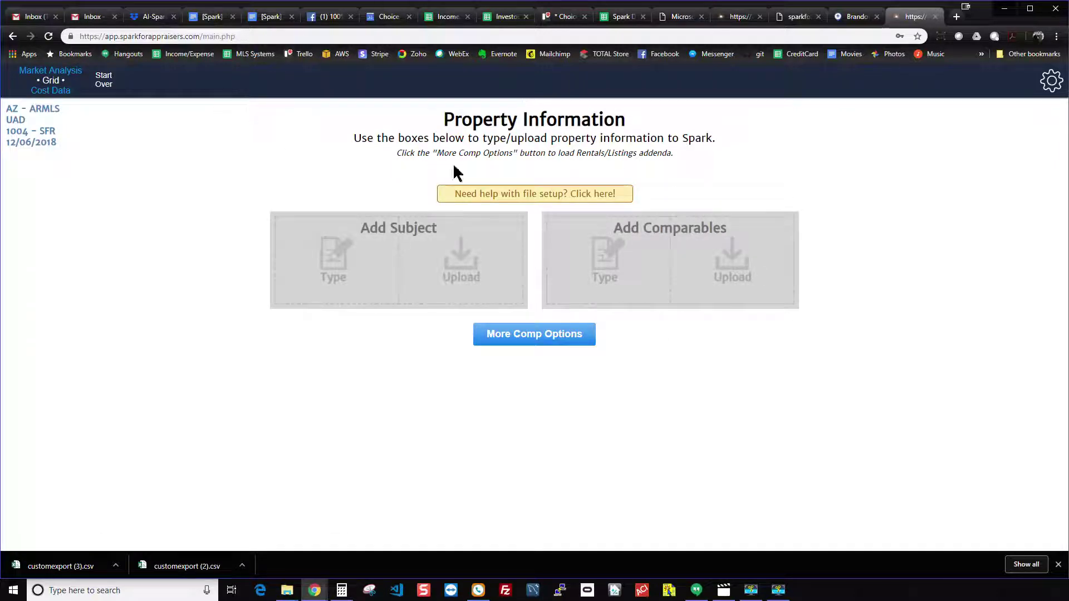
# - Open the file setup help and look through the ARMLS export setup video and written instructions
pyautogui.click(547, 201)
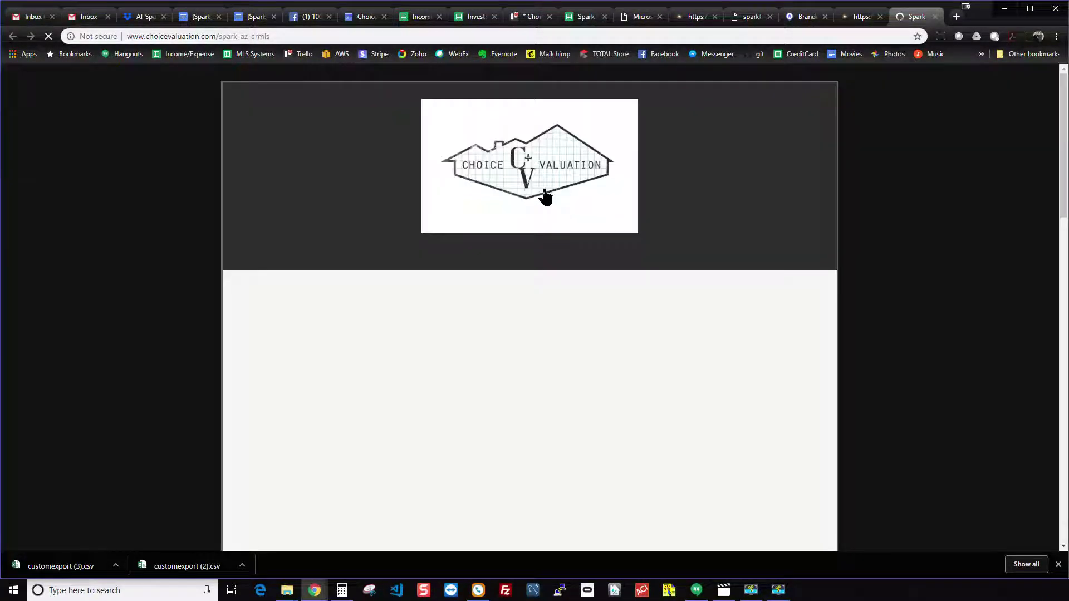
pyautogui.scroll(-2, 579, 322)
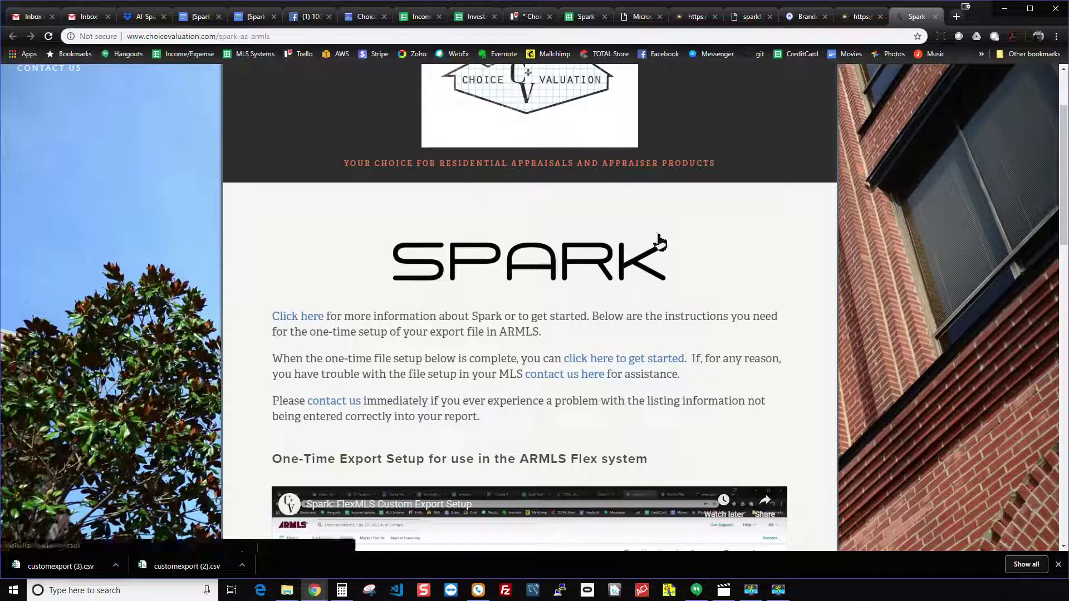
pyautogui.scroll(-1, 587, 277)
pyautogui.scroll(-1, 587, 277)
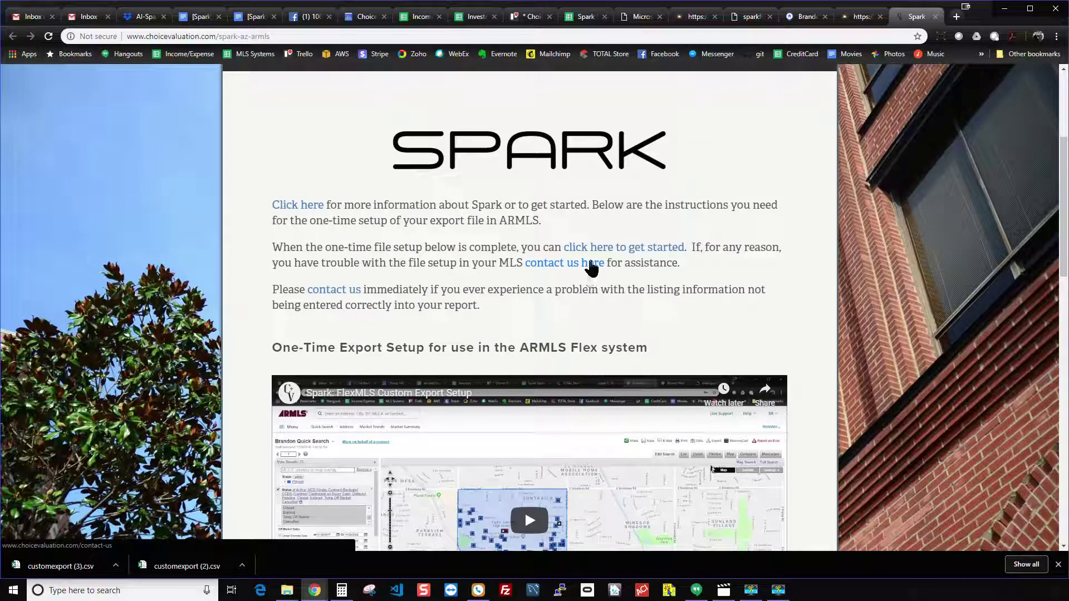
pyautogui.scroll(-4, 595, 257)
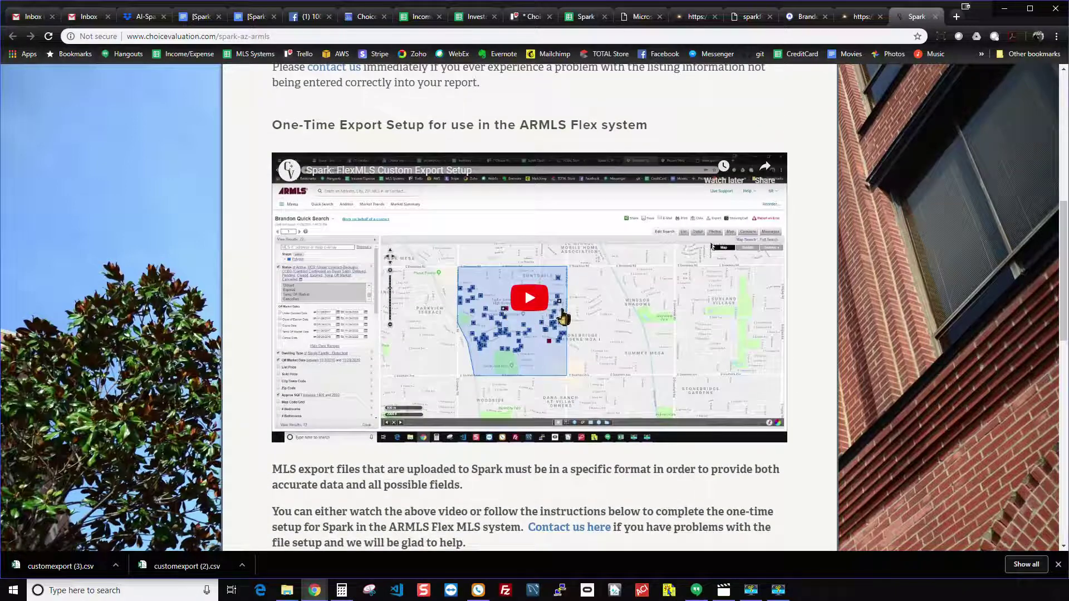
pyautogui.scroll(-5, 563, 311)
pyautogui.scroll(-1, 356, 245)
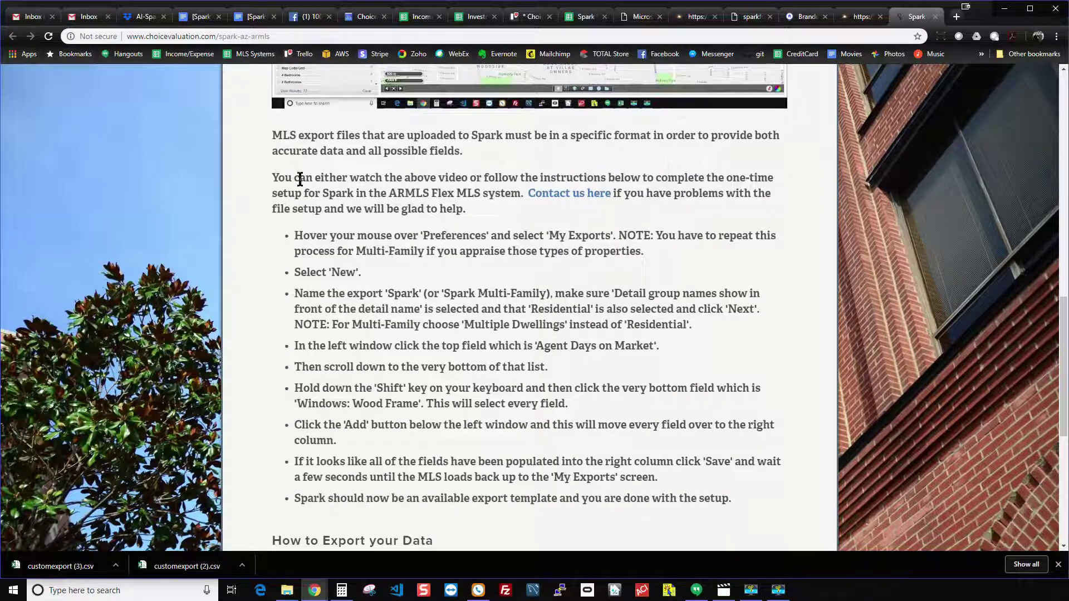
# - Review the written one-time ARMLS Flex export steps and the page's contact links, and close the help page
pyautogui.moveTo(272, 176); pyautogui.dragTo(746, 508)
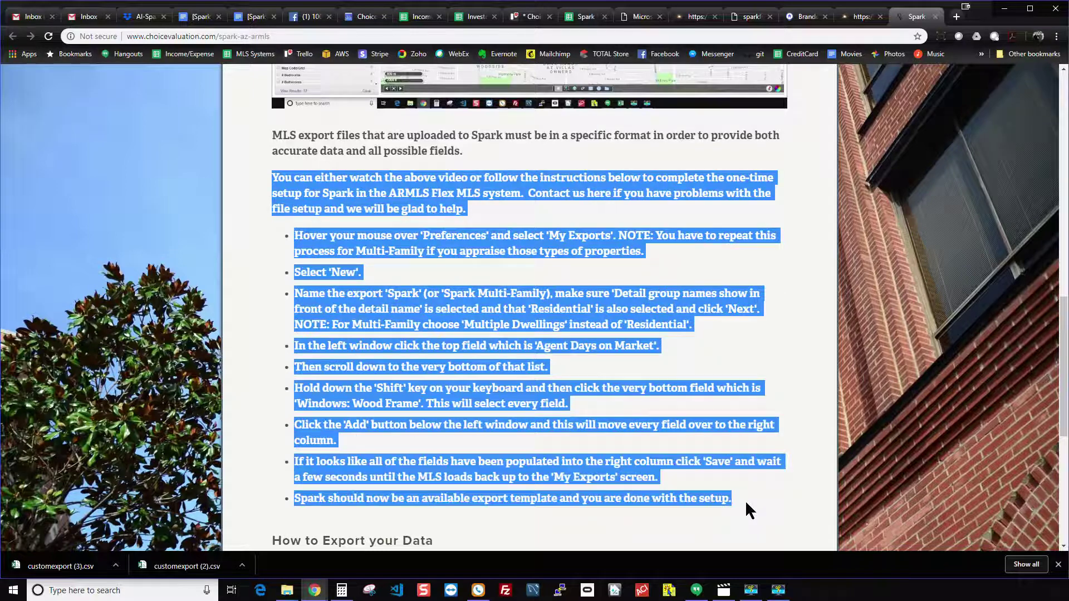
pyautogui.click(748, 505)
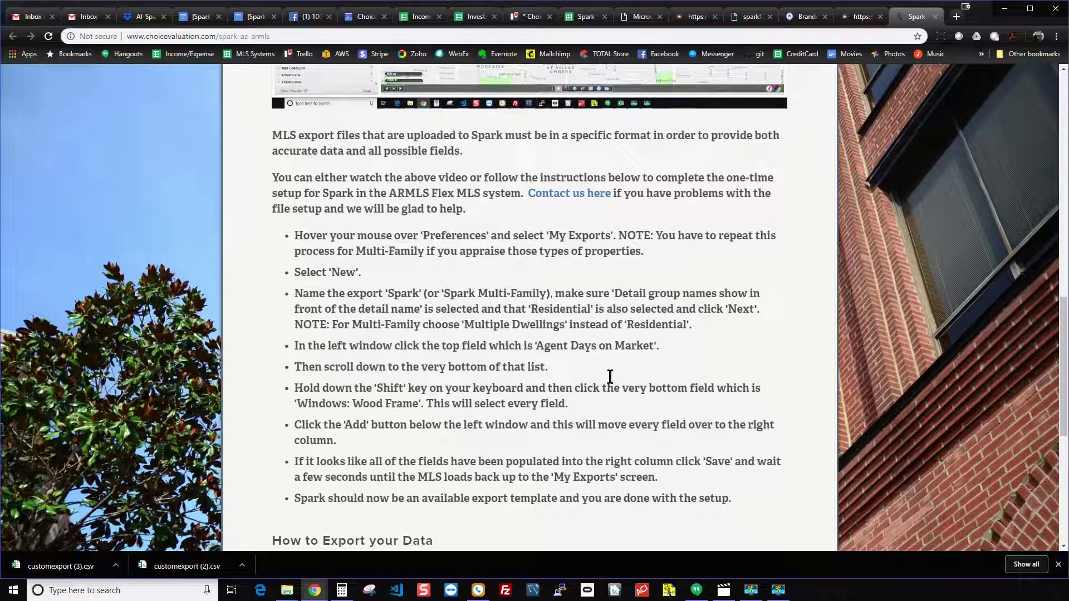
pyautogui.moveTo(306, 177); pyautogui.dragTo(536, 362)
pyautogui.scroll(5, 544, 345)
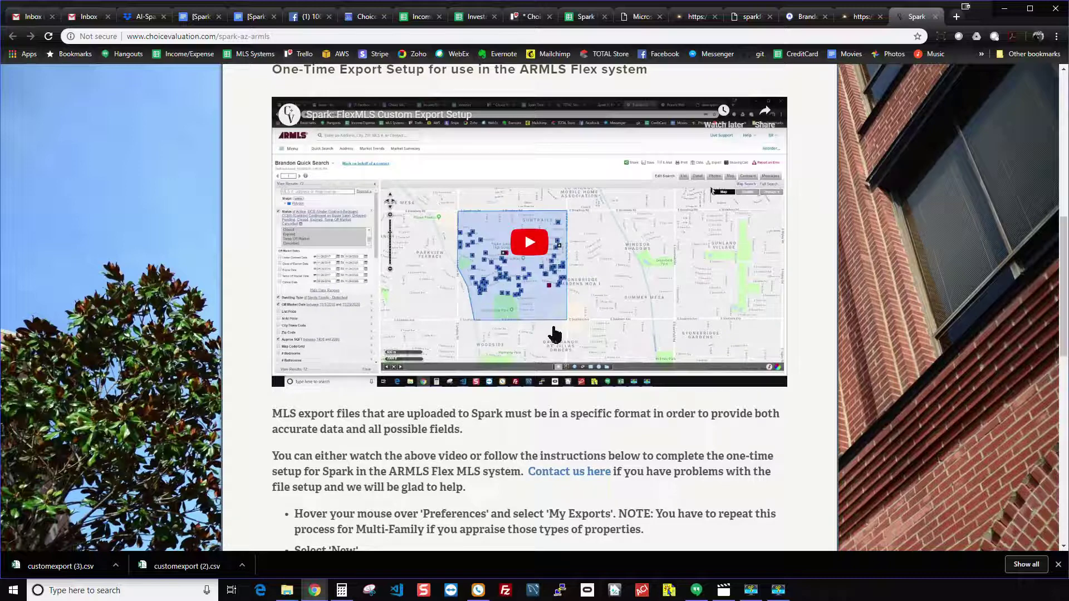
pyautogui.scroll(6, 577, 309)
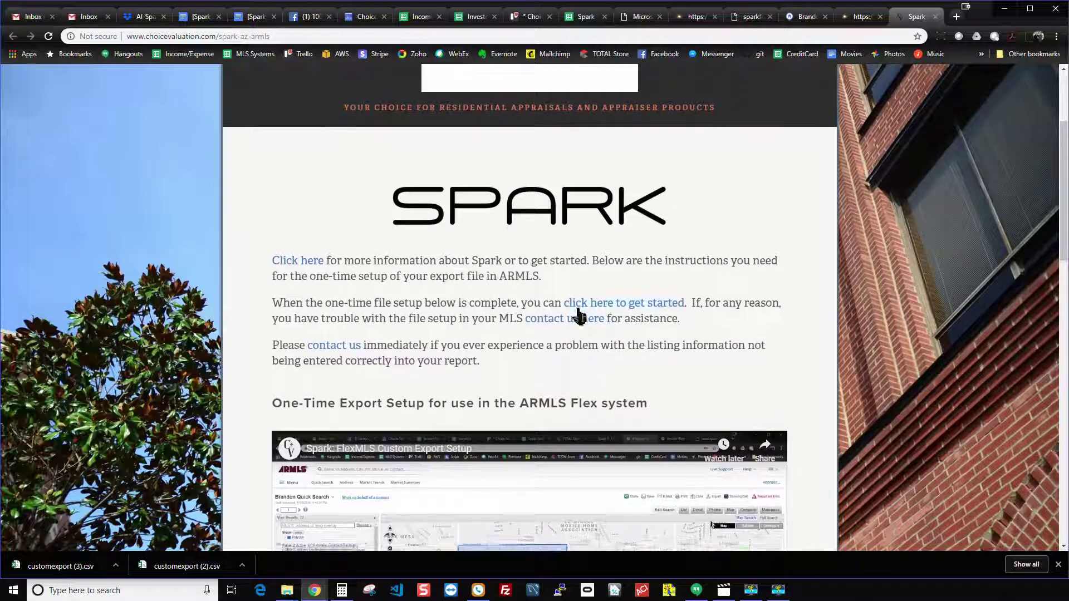
pyautogui.scroll(3, 578, 313)
pyautogui.scroll(-1, 645, 252)
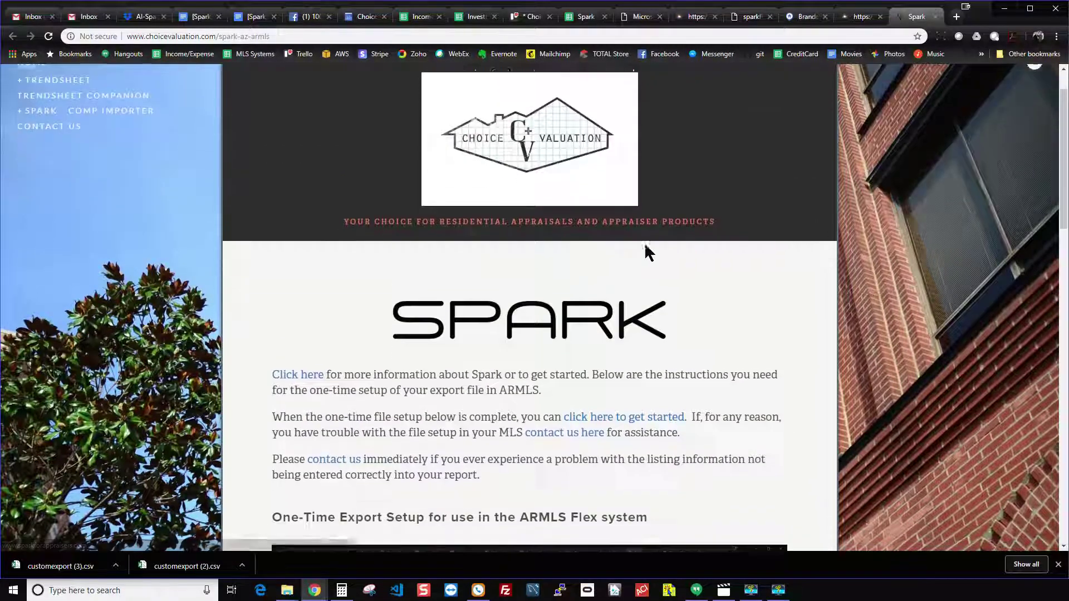
pyautogui.click(935, 16)
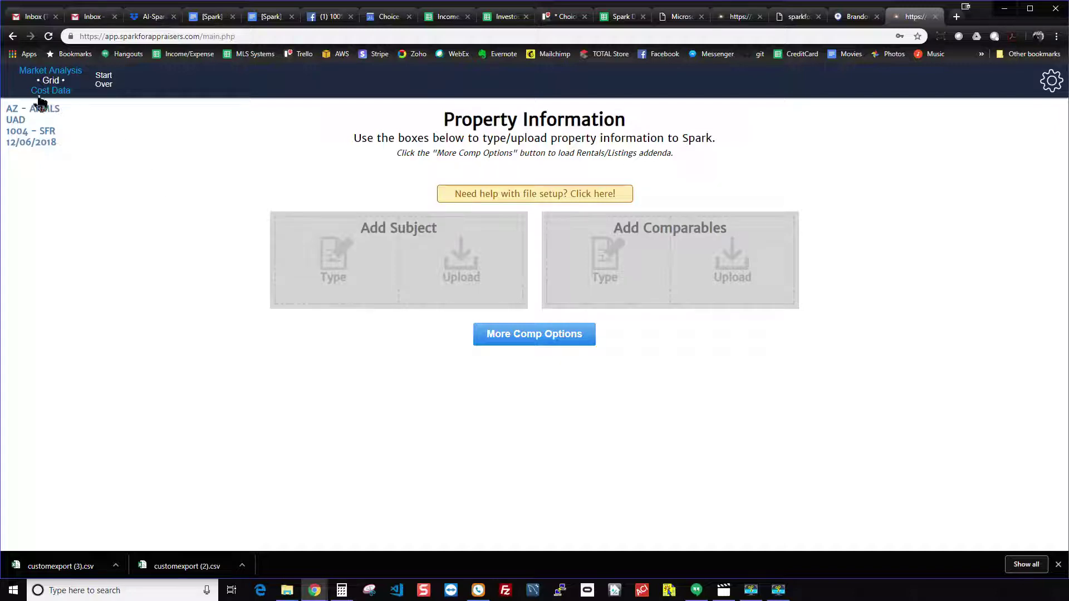
# - Import customexport (2).csv as the comparables and continue to the sales grid
pyautogui.moveTo(169, 566); pyautogui.dragTo(706, 274)
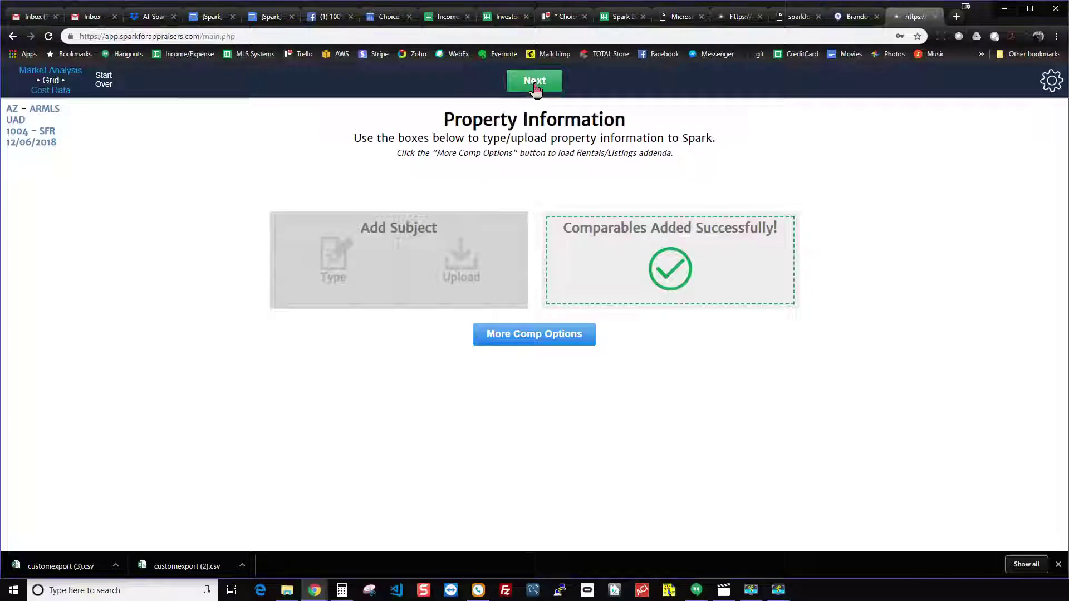
pyautogui.click(535, 83)
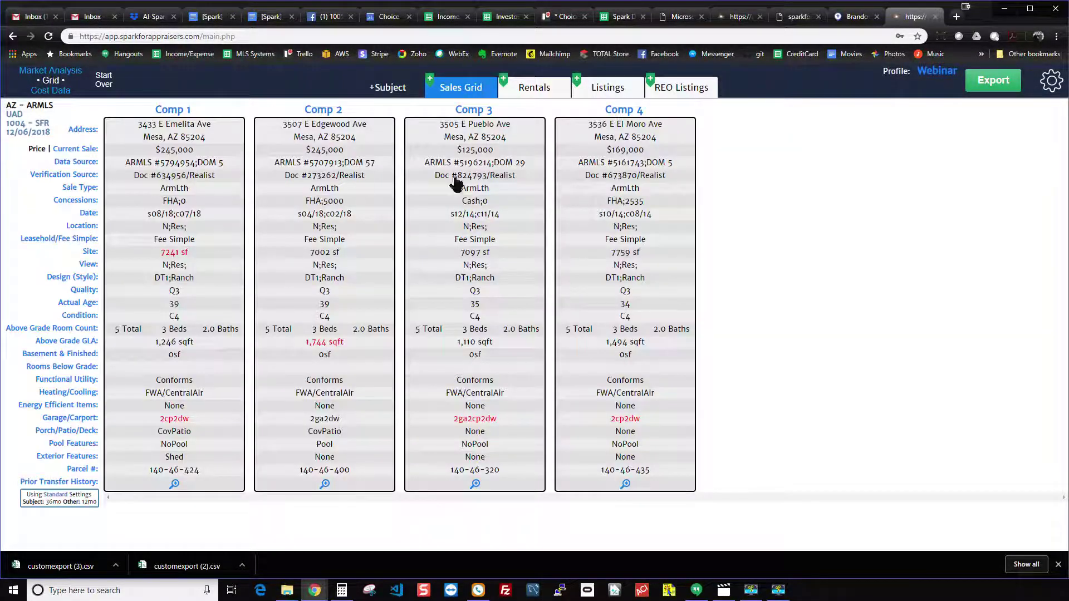
# - Switch to the market analysis data, browse the ARMLS folder for a competing properties file, and cancel without choosing one
pyautogui.click(62, 72)
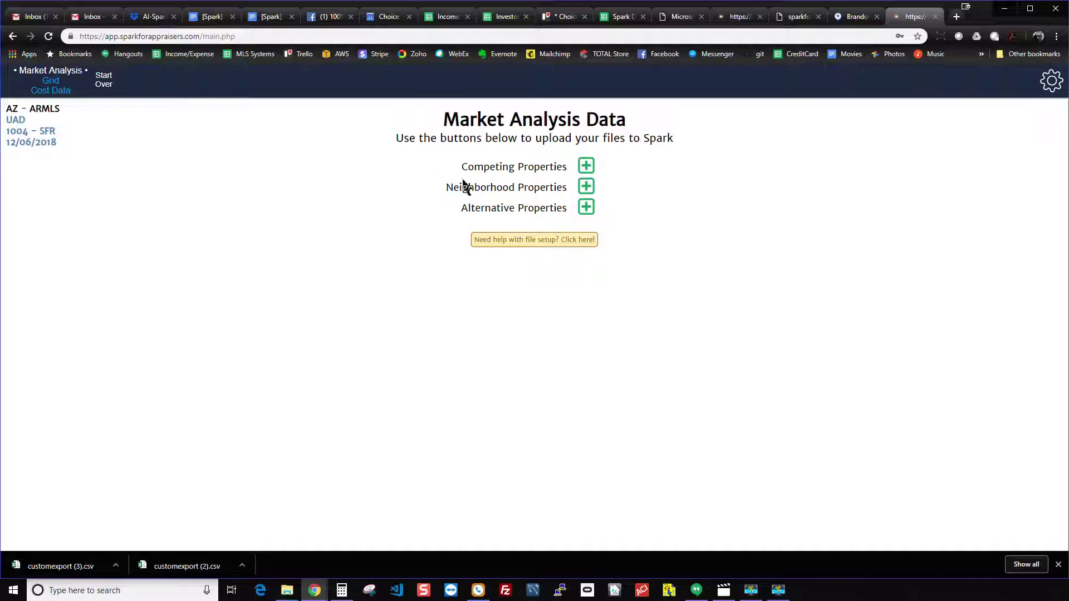
pyautogui.moveTo(461, 166); pyautogui.dragTo(565, 161)
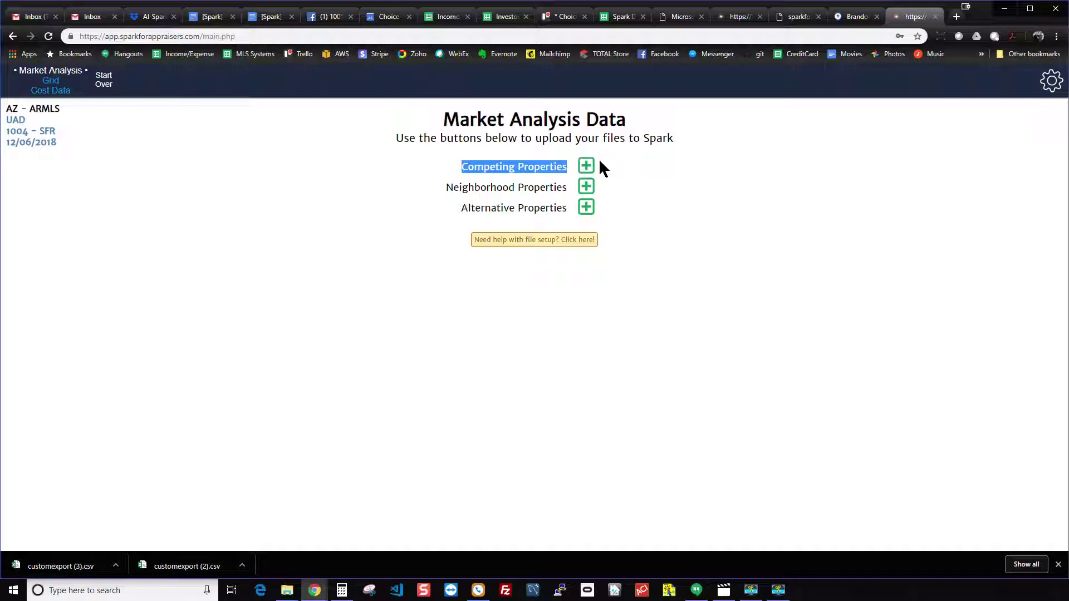
pyautogui.click(634, 162)
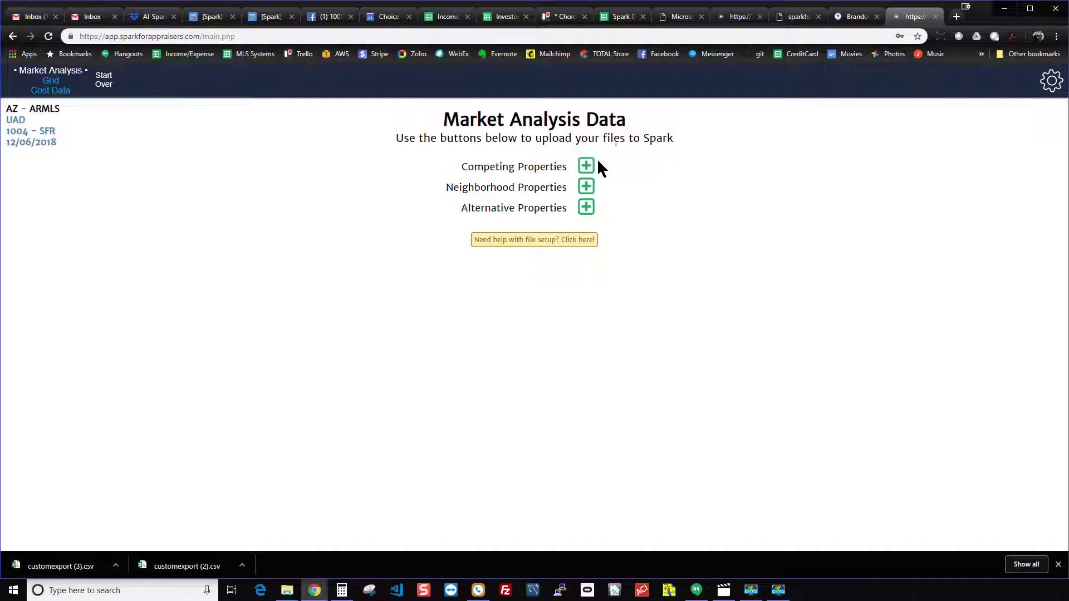
pyautogui.click(586, 167)
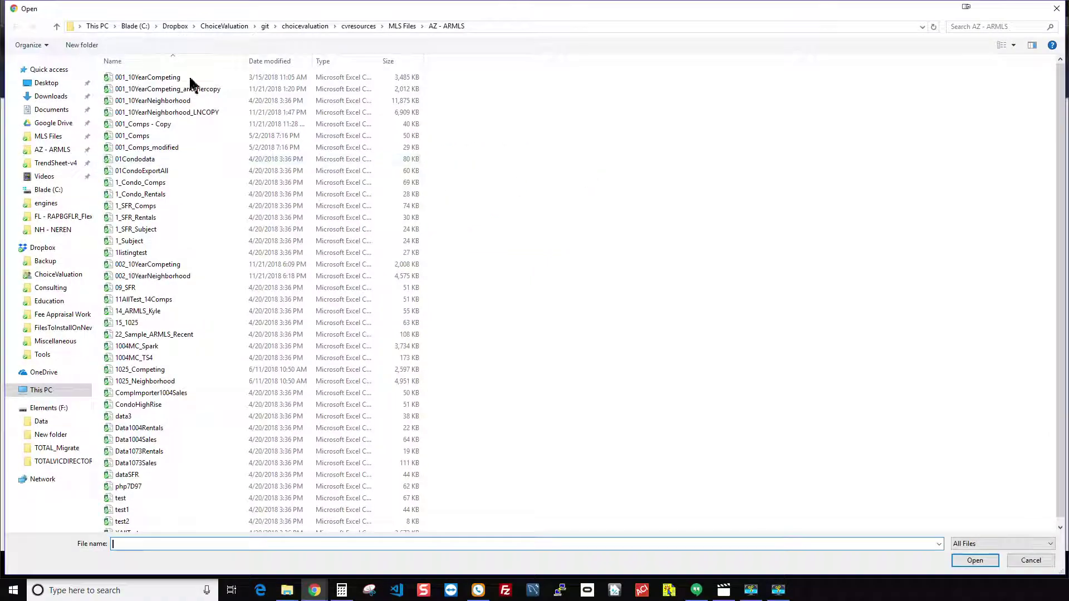
pyautogui.click(1031, 560)
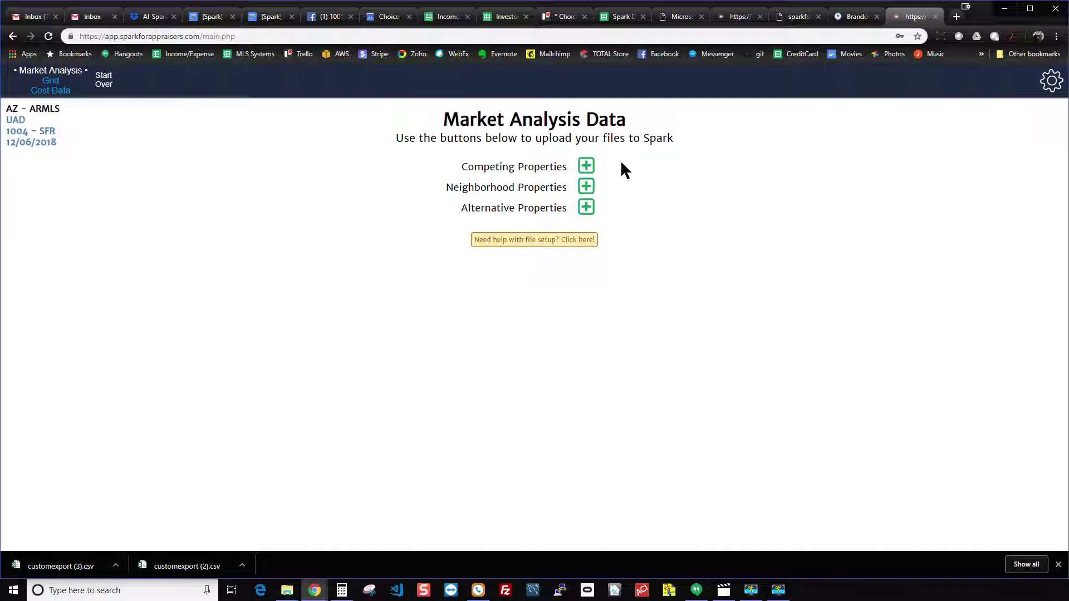
pyautogui.click(587, 167)
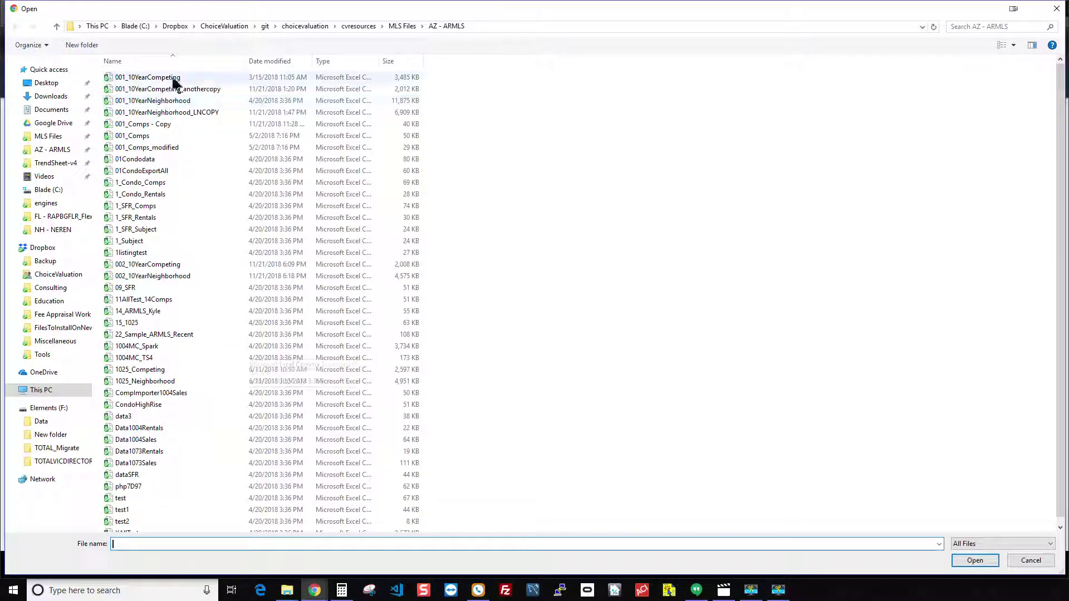
pyautogui.click(1031, 560)
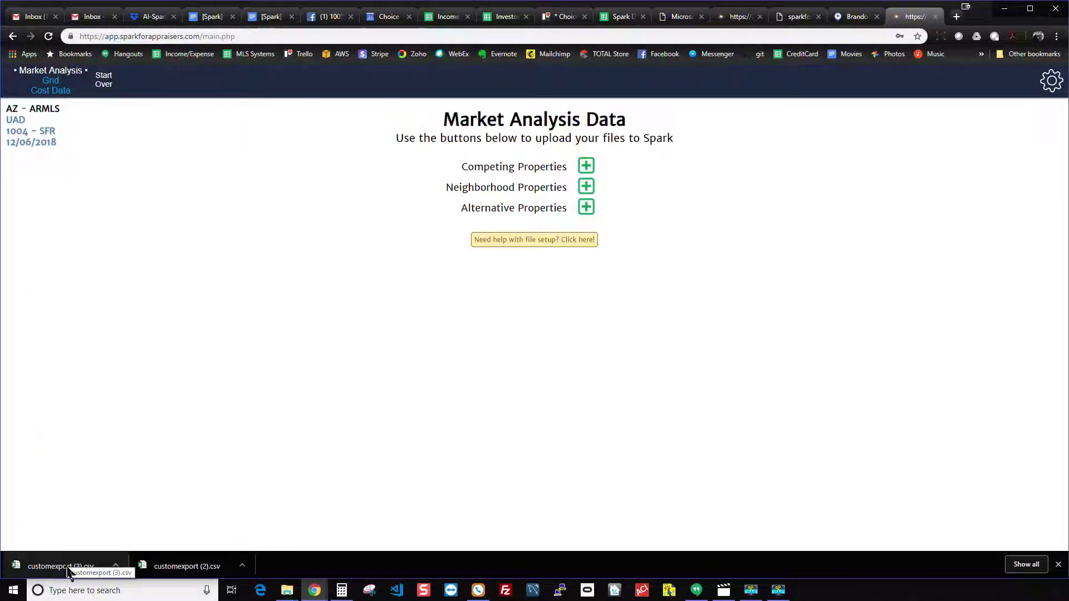
# - Upload customexport (3).csv as the Competing Properties and review the resulting Legacy (1004MC) market analysis
pyautogui.moveTo(55, 566); pyautogui.dragTo(588, 169)
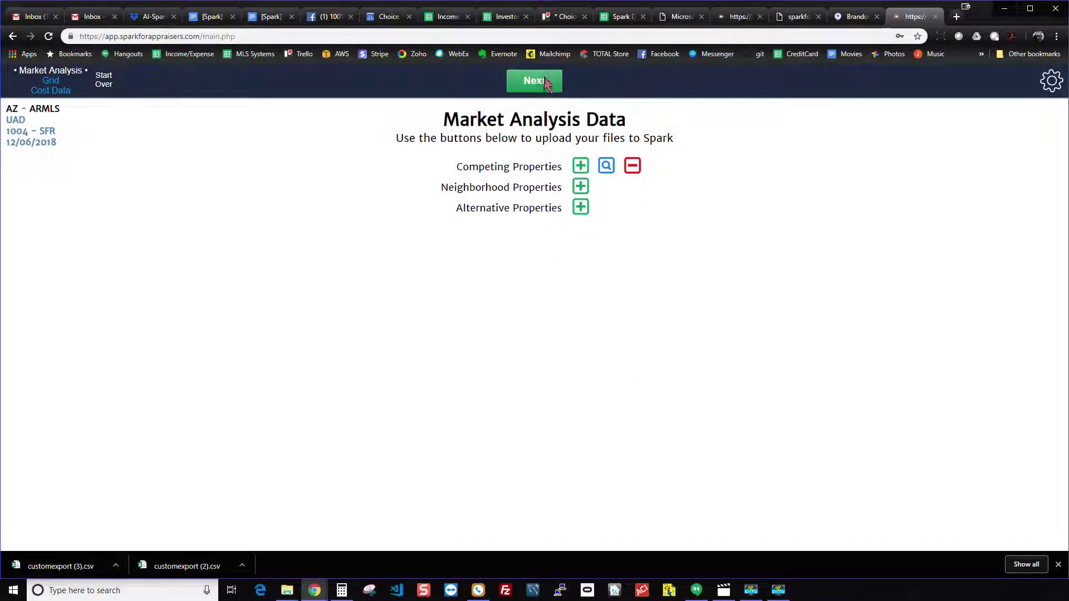
pyautogui.click(545, 83)
pyautogui.click(505, 223)
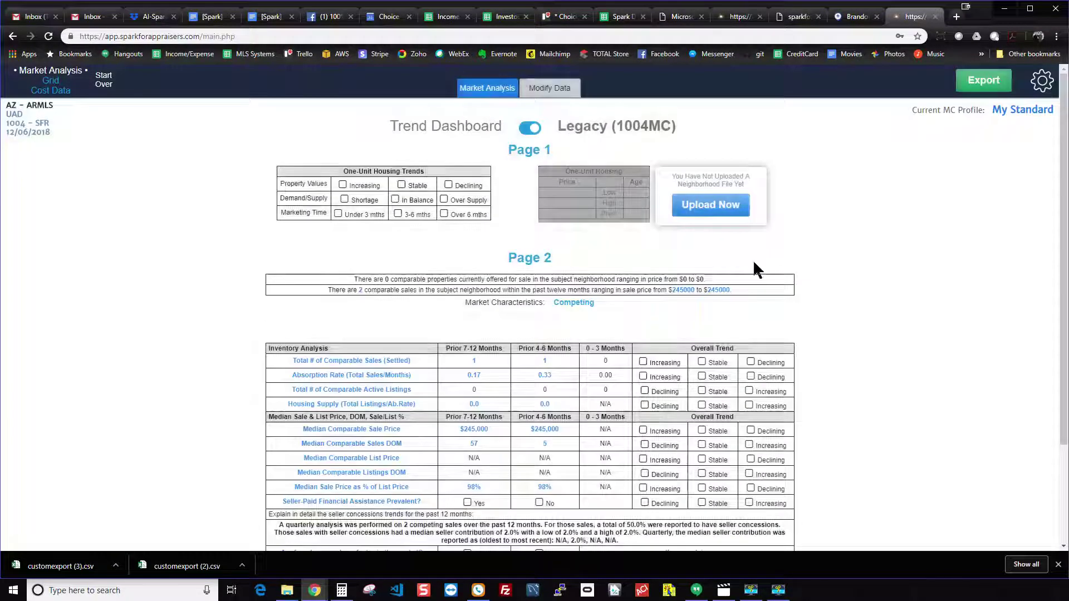
pyautogui.scroll(-2, 405, 267)
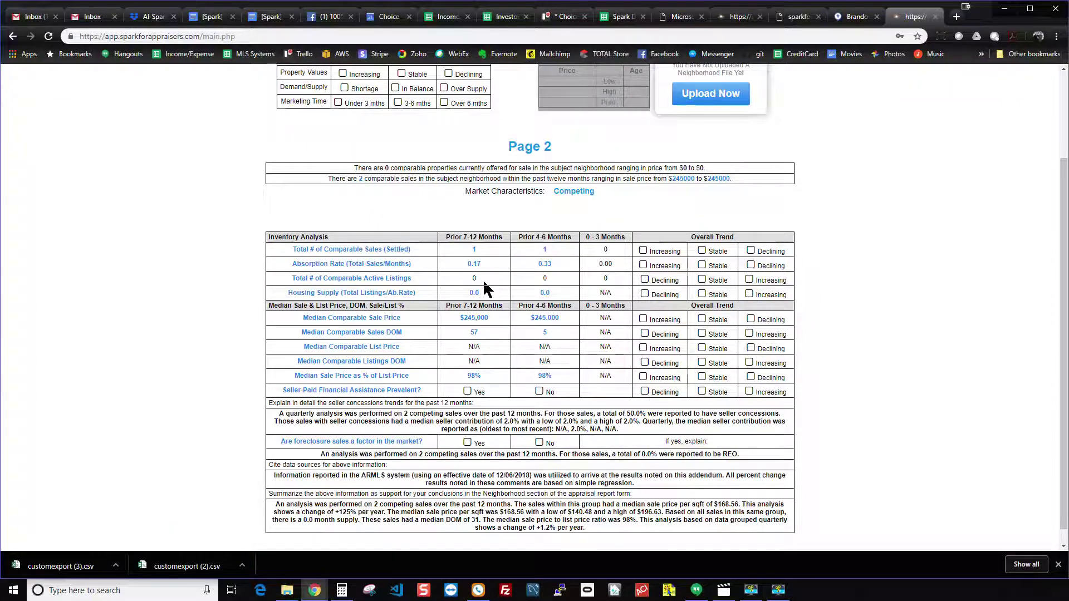
pyautogui.scroll(2, 486, 336)
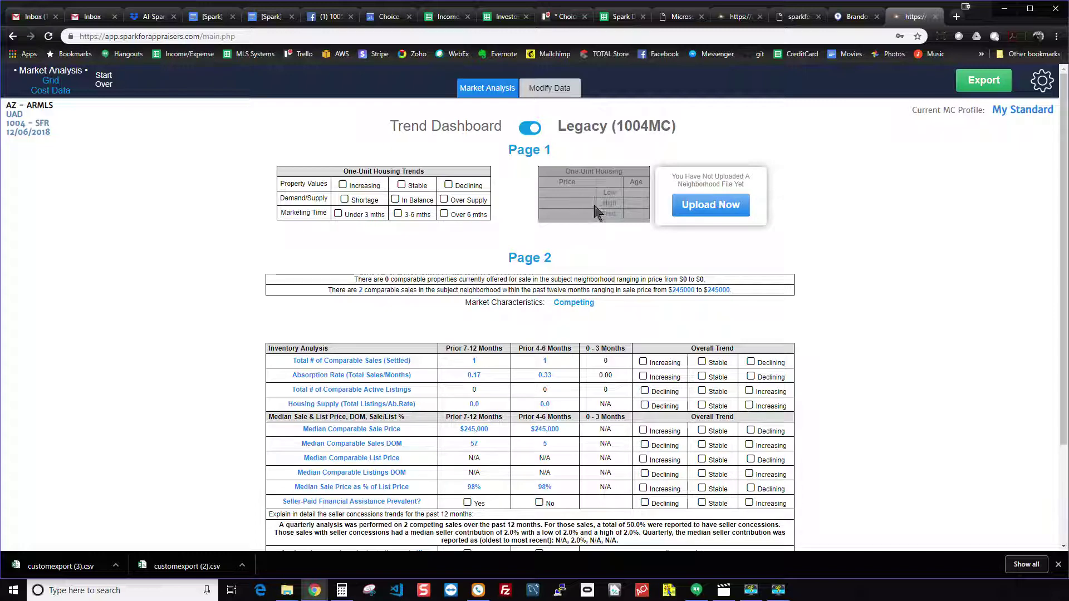
# - Add customexport (3).csv as the Neighborhood Properties data of the market analysis
pyautogui.click(551, 96)
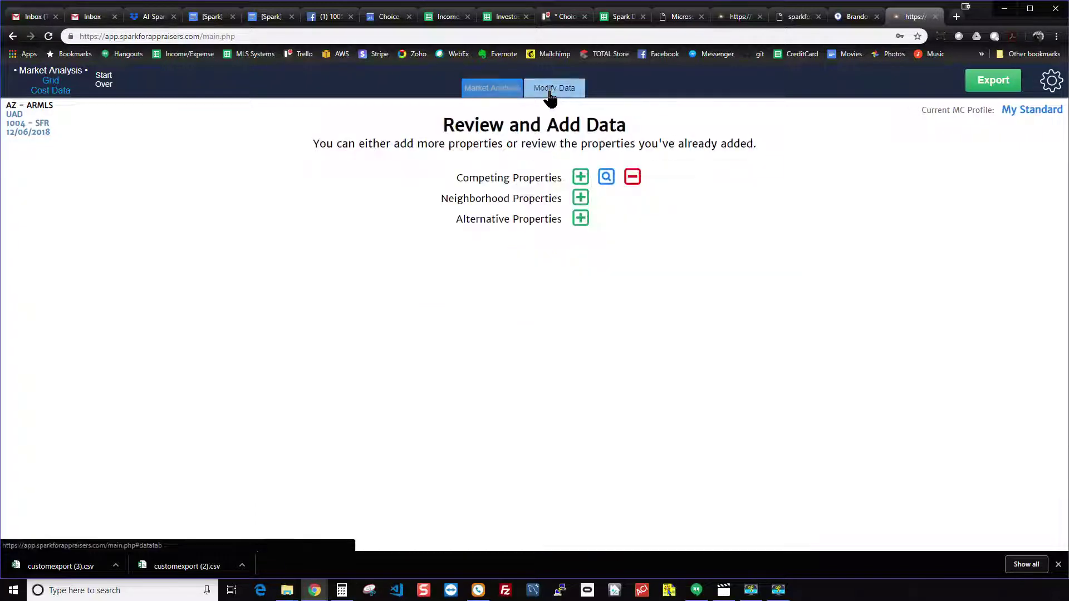
pyautogui.moveTo(441, 199); pyautogui.dragTo(561, 200)
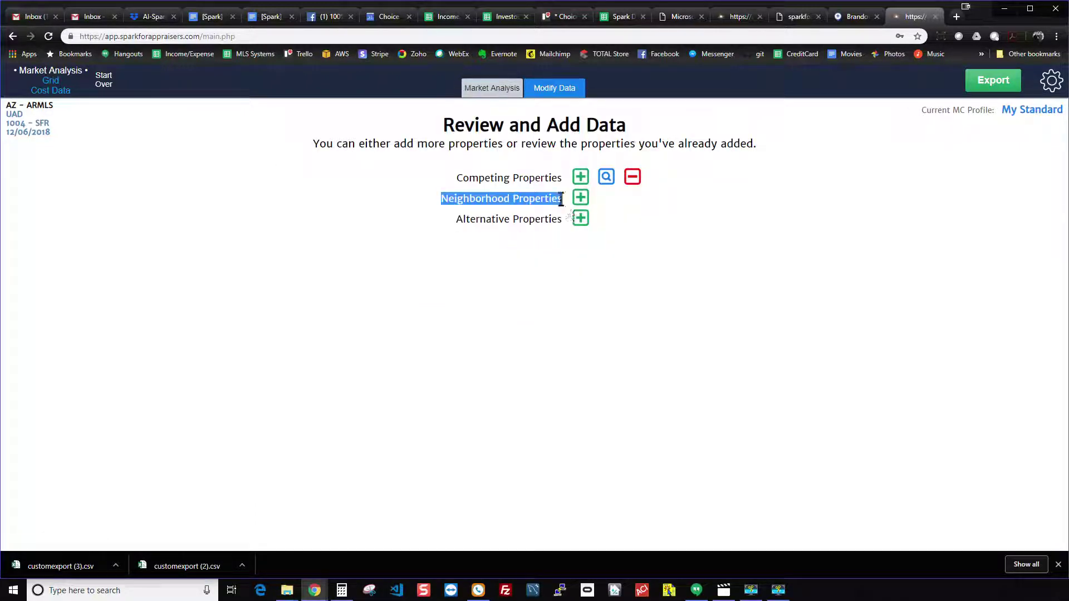
pyautogui.click(552, 221)
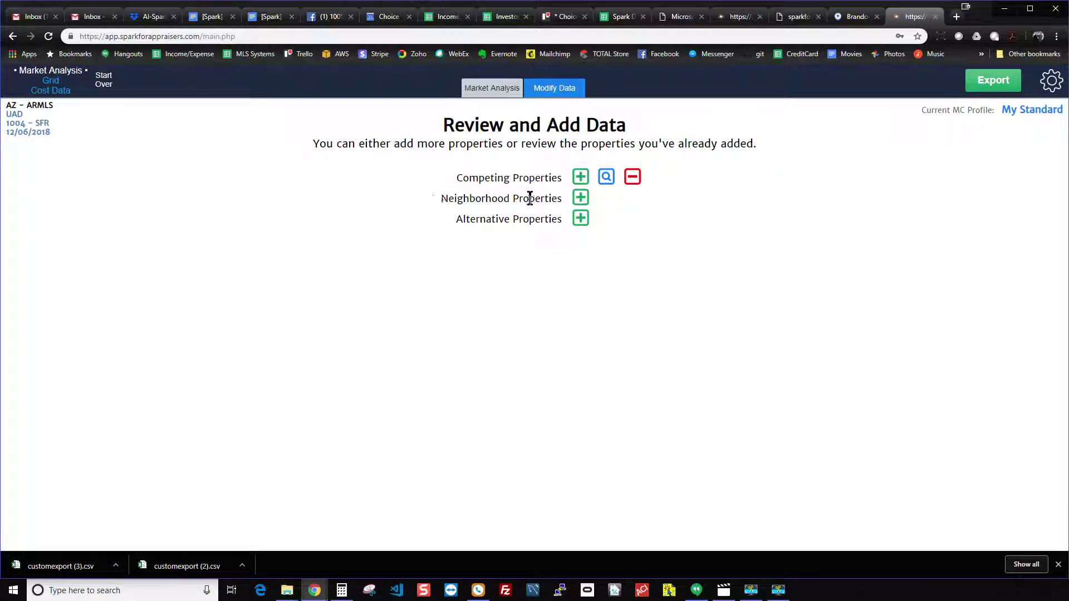
pyautogui.moveTo(86, 566); pyautogui.dragTo(581, 201)
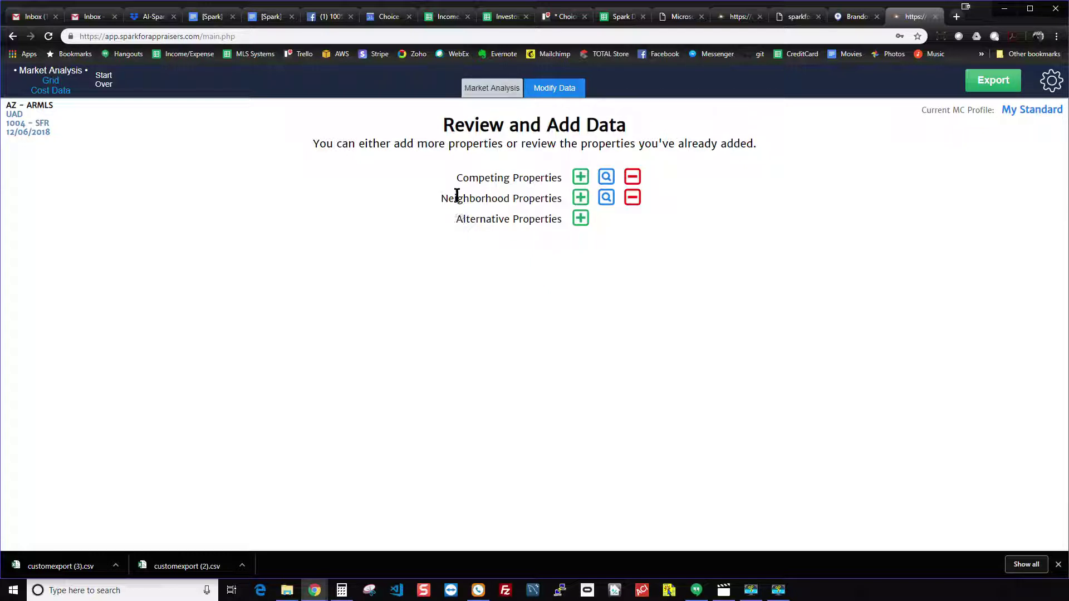
pyautogui.moveTo(443, 199); pyautogui.dragTo(557, 200)
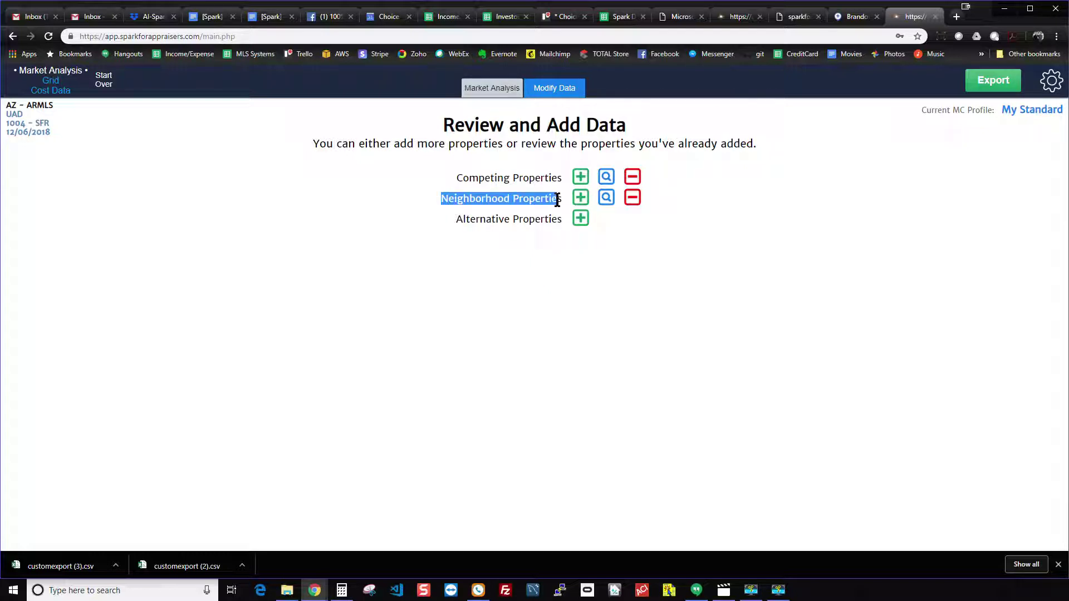
pyautogui.click(562, 195)
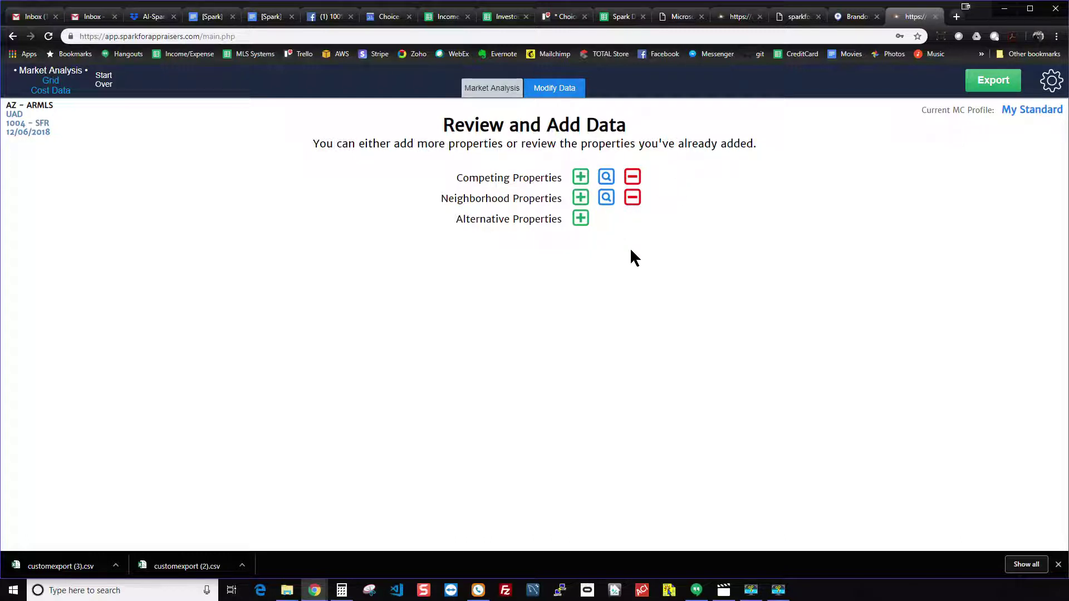
# - Review the updated Legacy (1004MC) market analysis, including the One-Unit Housing price and age table
pyautogui.click(485, 91)
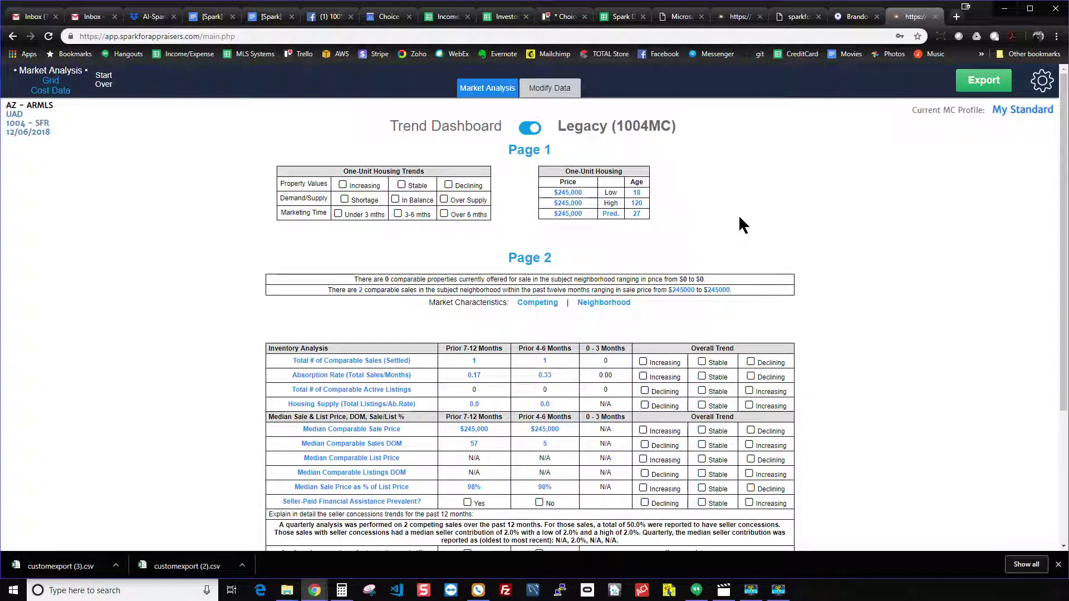
pyautogui.scroll(-1, 740, 214)
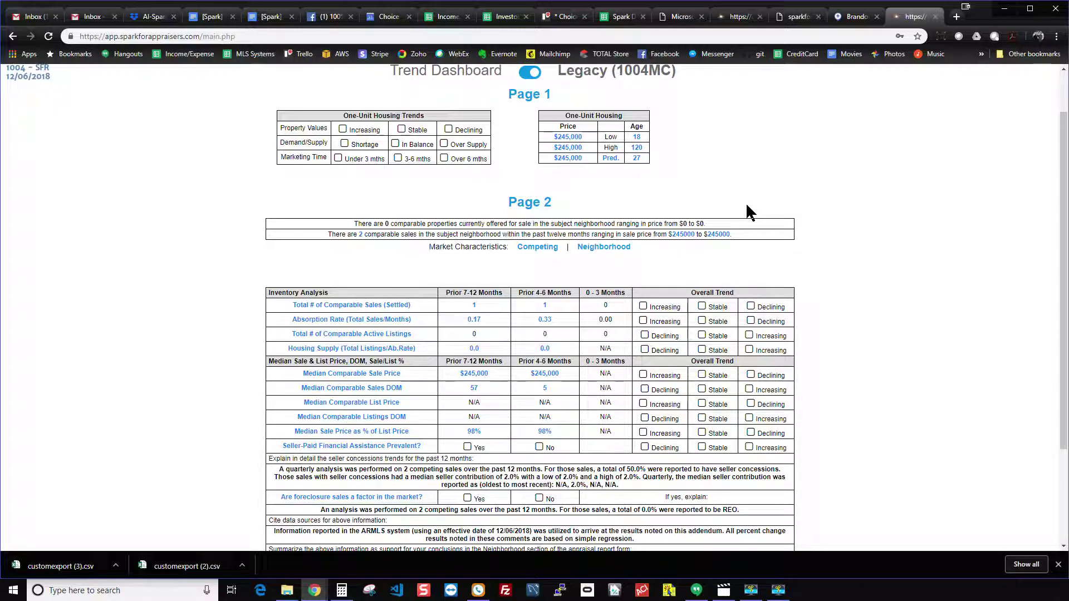
pyautogui.scroll(1, 746, 198)
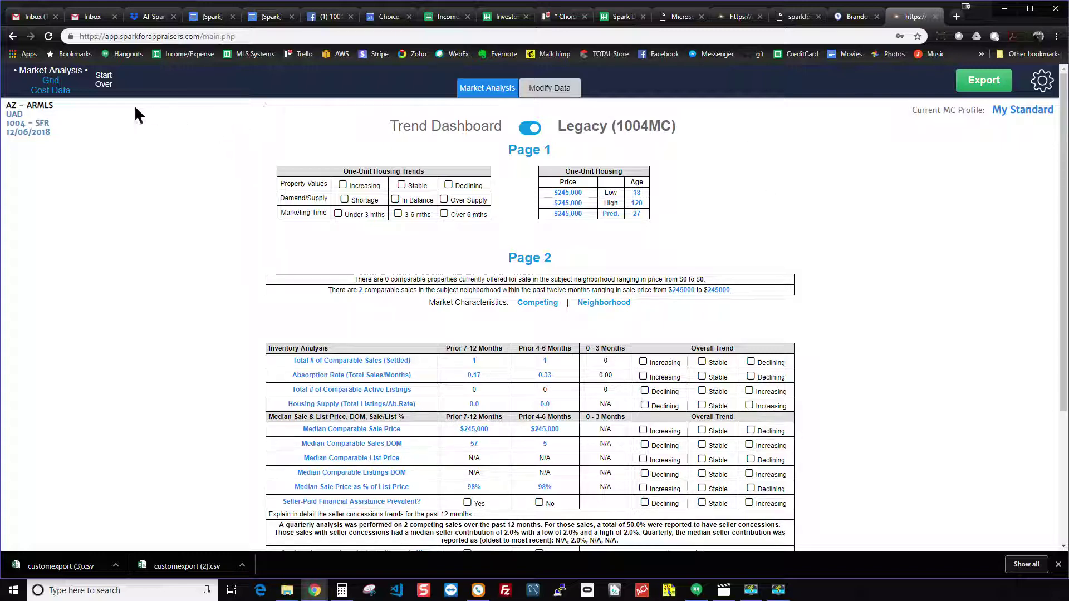
# - Start the report over in a new browser tab with an effective date of 12/06/2018
pyautogui.click(104, 80)
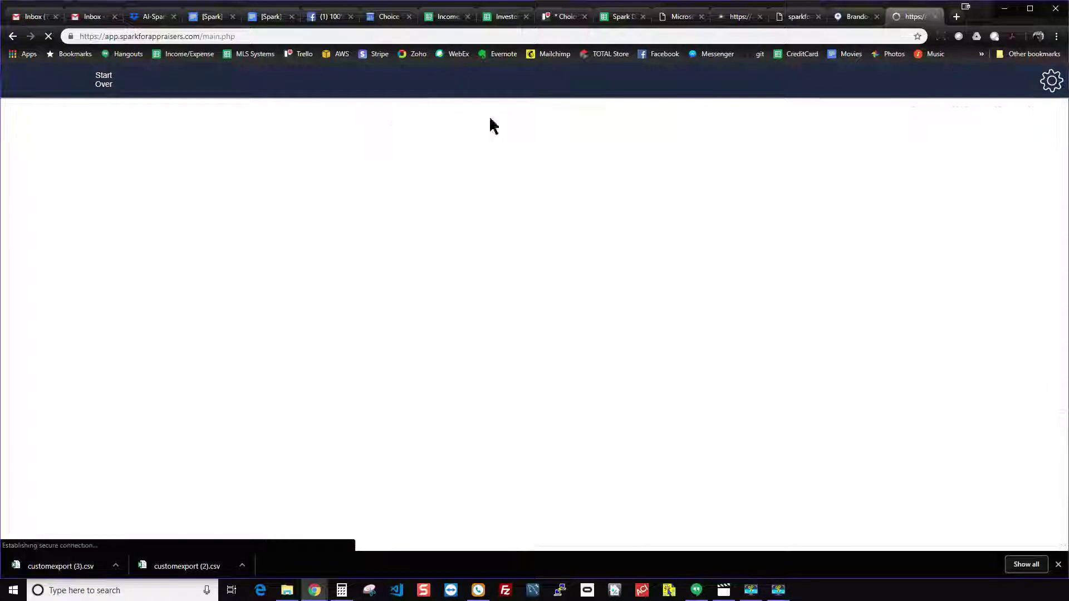
pyautogui.click(935, 16)
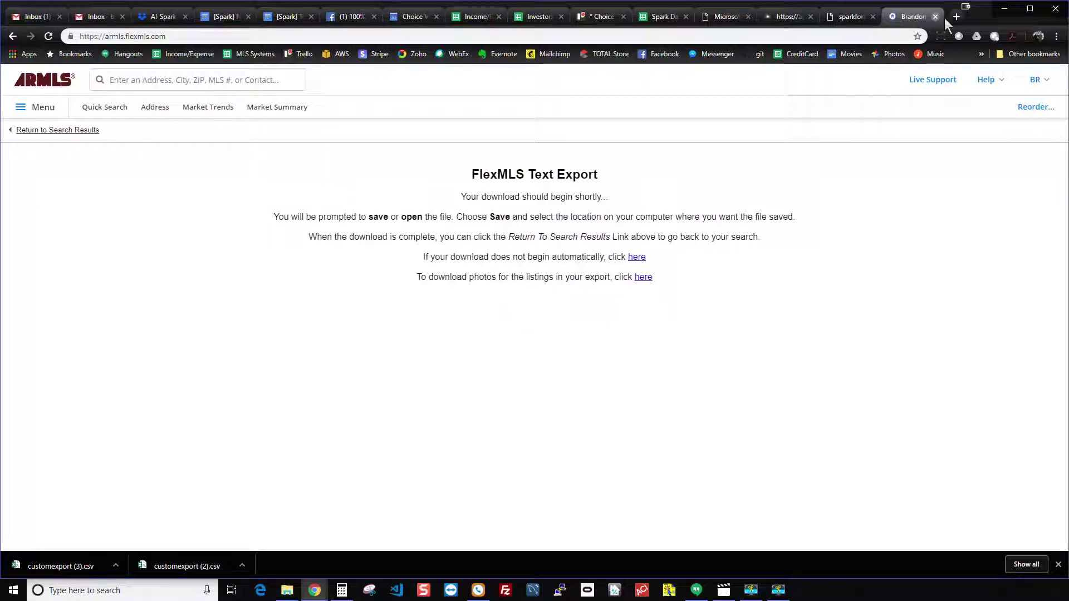
pyautogui.click(953, 17)
pyautogui.write('pp')
pyautogui.press('Return')
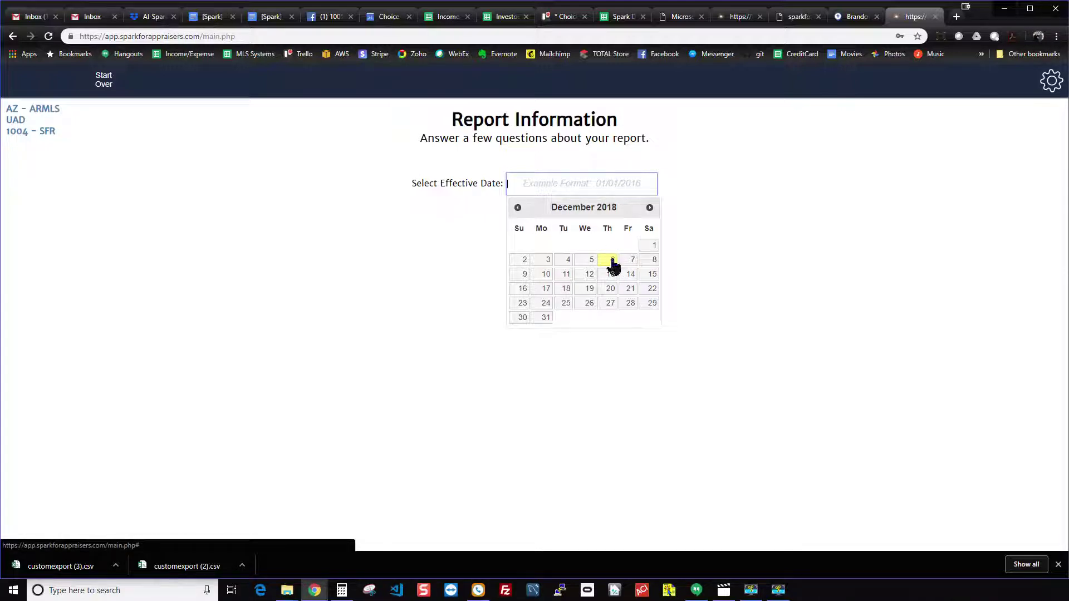
pyautogui.click(612, 261)
# - Import customexport (2).csv as the comparables and move the third comparable into the Comp 2 position of the sales grid
pyautogui.moveTo(207, 563); pyautogui.dragTo(730, 282)
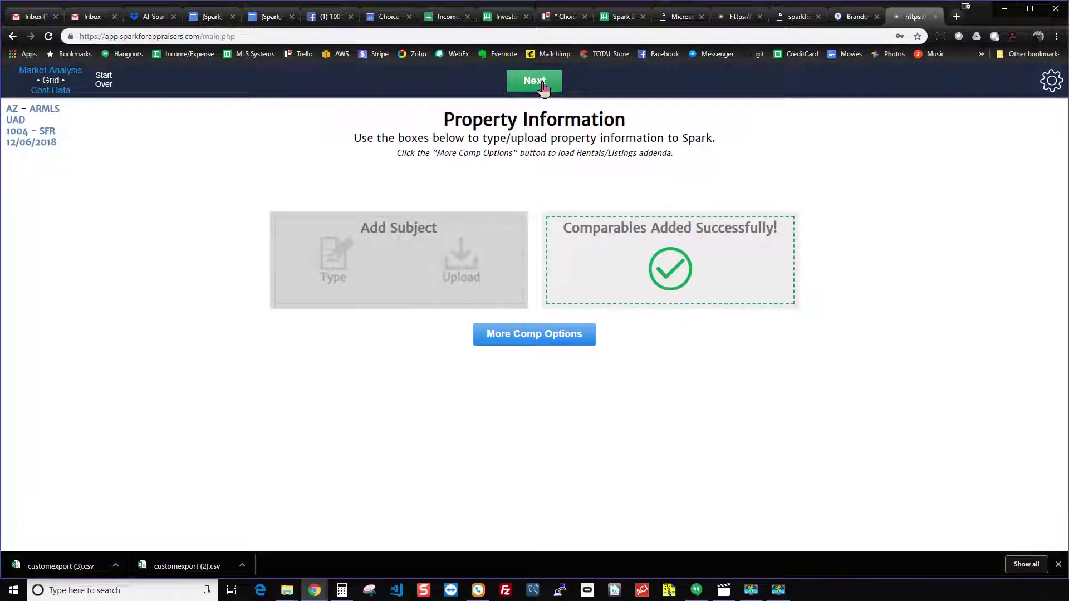
pyautogui.click(534, 81)
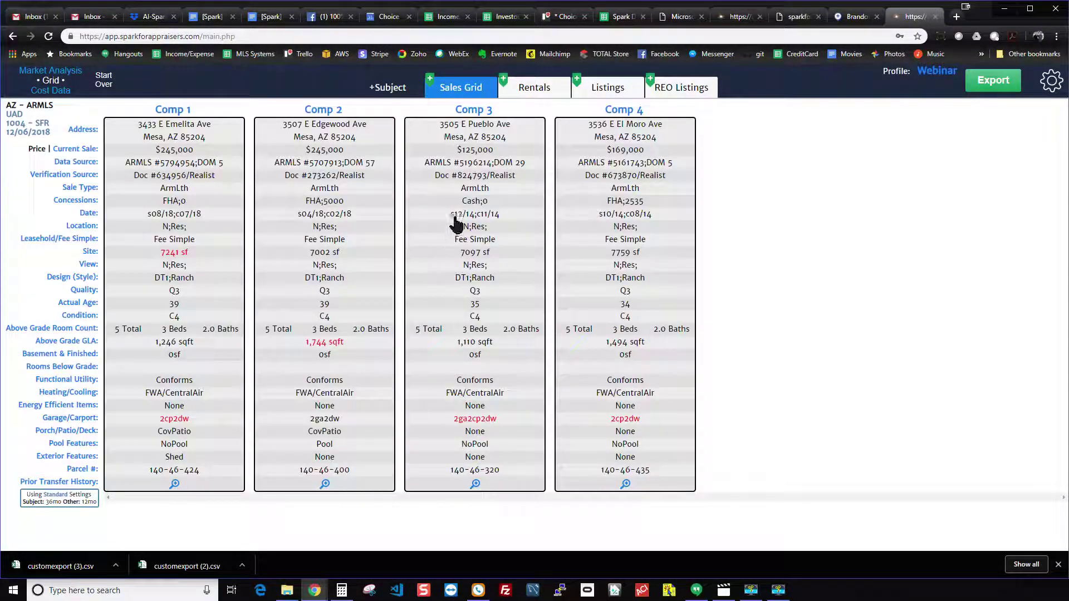
pyautogui.moveTo(455, 224); pyautogui.dragTo(329, 204)
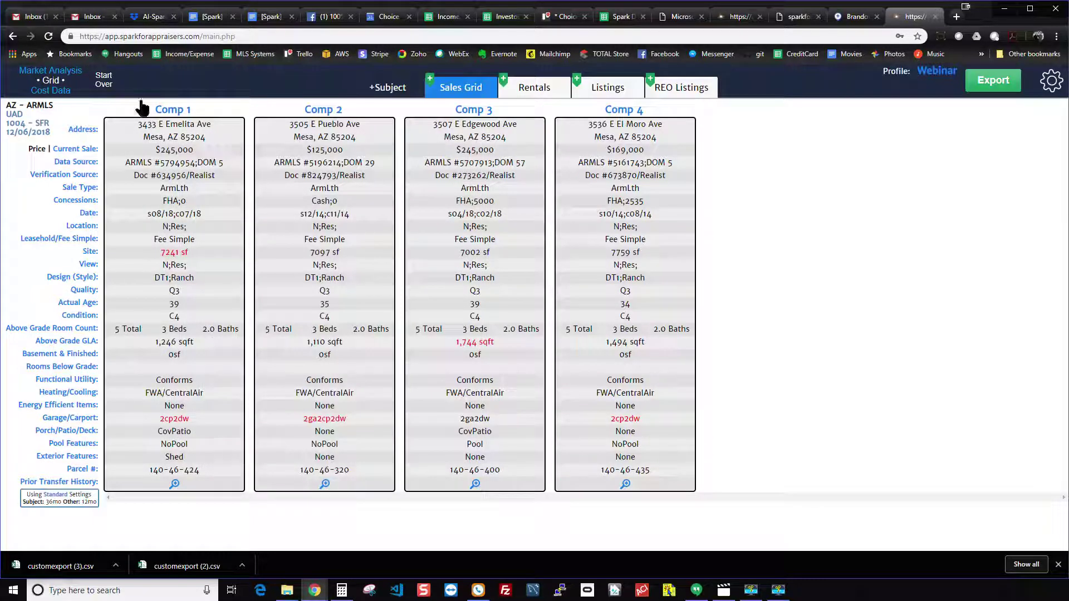
# - Upload customexport (3).csv as both the Competing and Neighborhood Properties and generate the market analysis
pyautogui.click(73, 75)
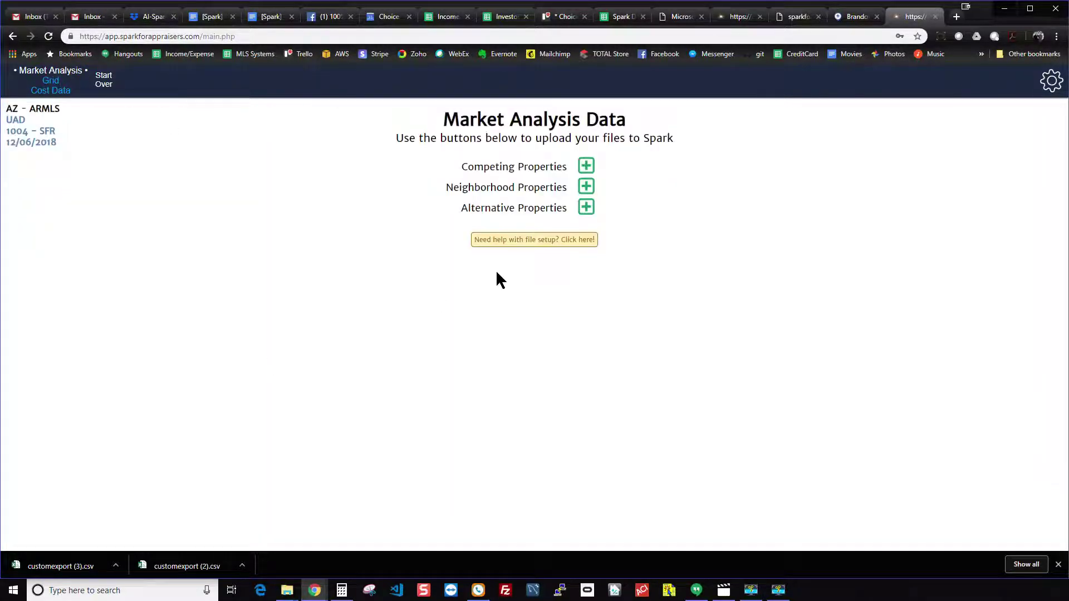
pyautogui.moveTo(78, 556); pyautogui.dragTo(582, 167)
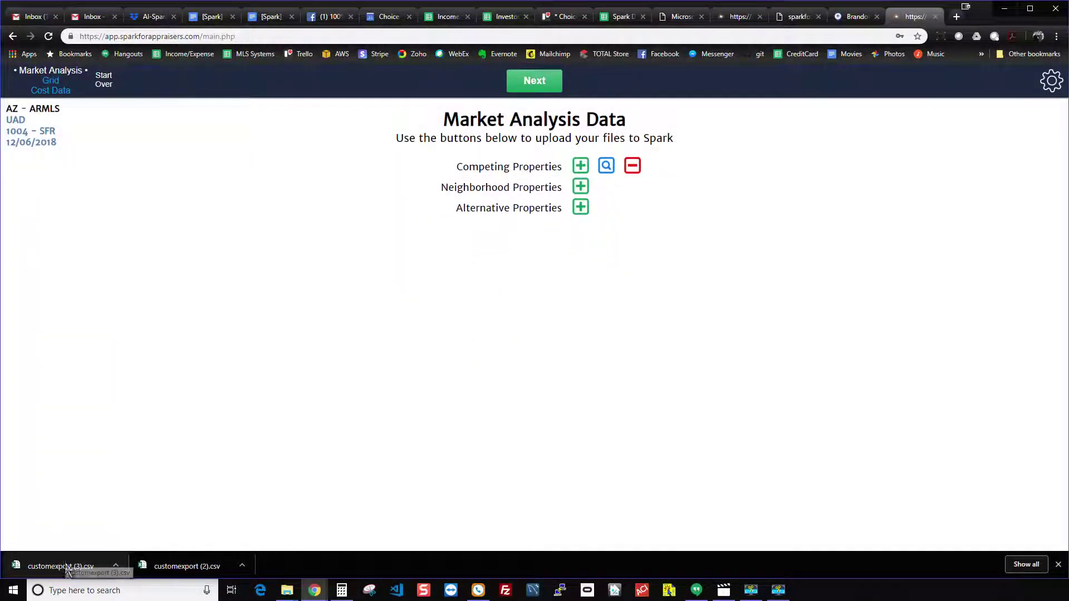
pyautogui.moveTo(58, 565); pyautogui.dragTo(581, 187)
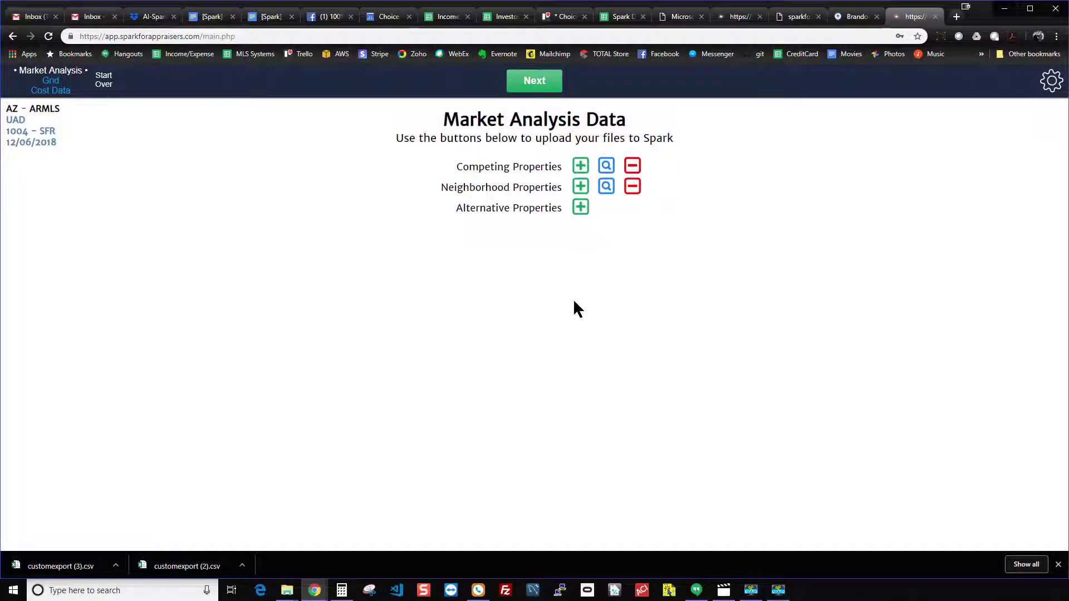
pyautogui.click(535, 81)
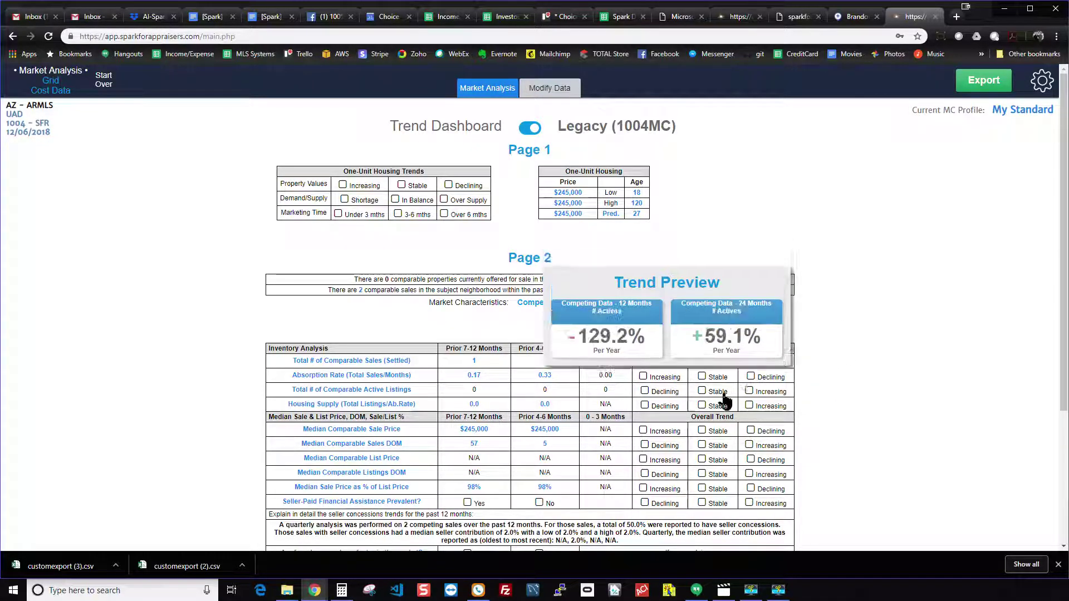
# - Mark the overall trend as Stable for all four Inventory Analysis rows and for median comparable sale price and sales DOM
pyautogui.click(710, 360)
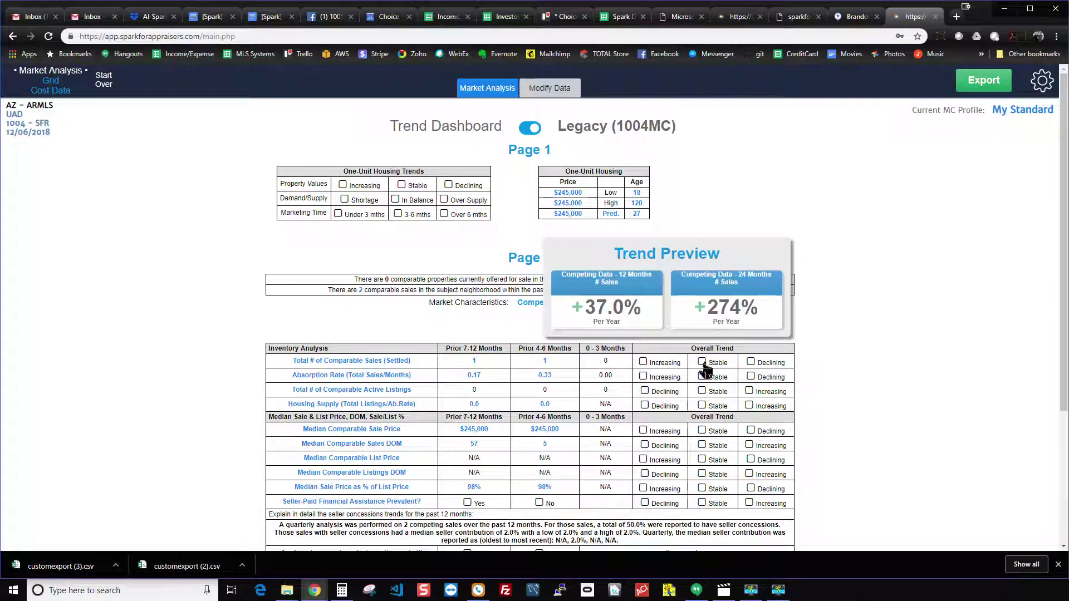
pyautogui.click(703, 390)
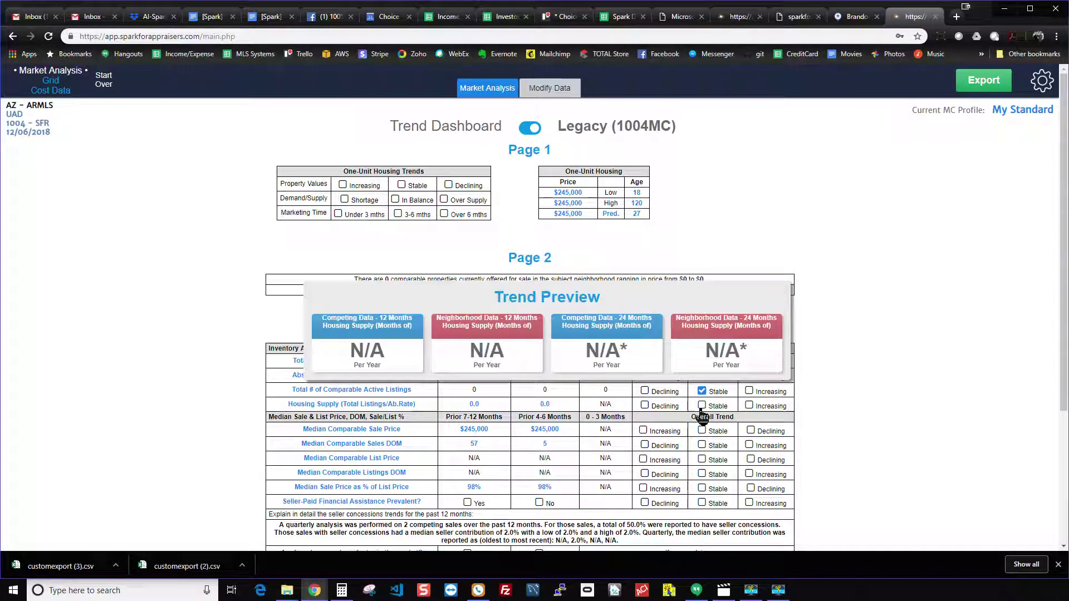
pyautogui.click(702, 405)
pyautogui.click(702, 430)
pyautogui.click(702, 445)
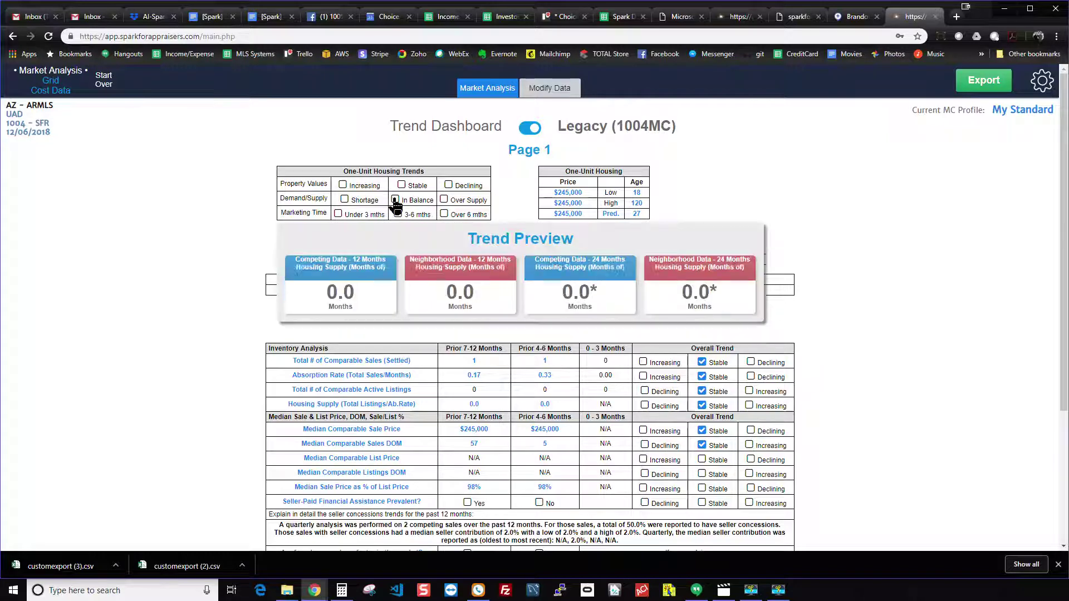
# - Export the report with the preset export settings and open Report.tdcx to view its import options, without importing it
pyautogui.click(983, 80)
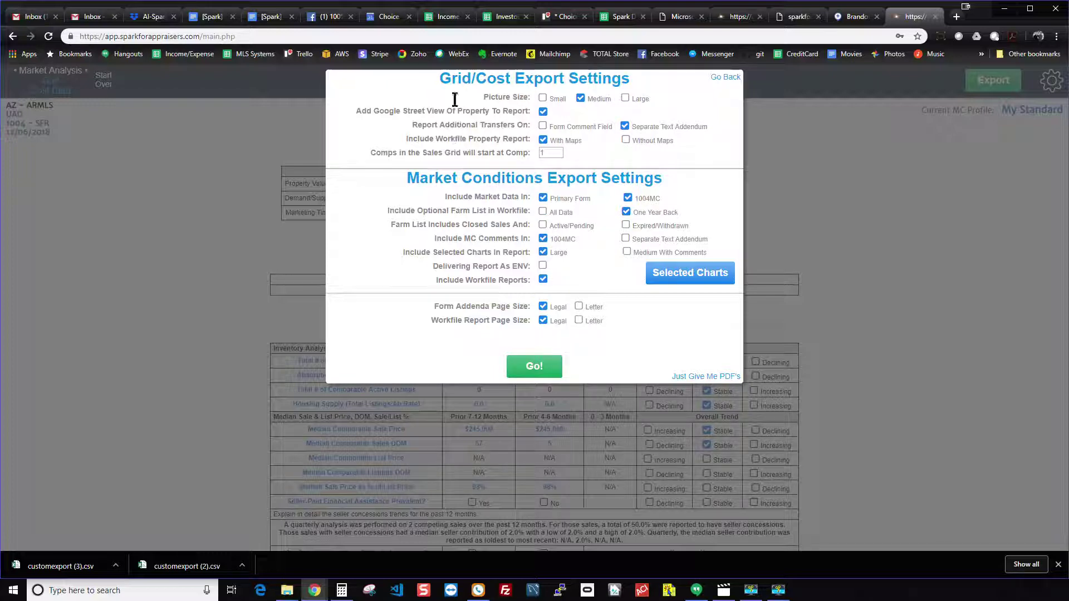
pyautogui.click(539, 369)
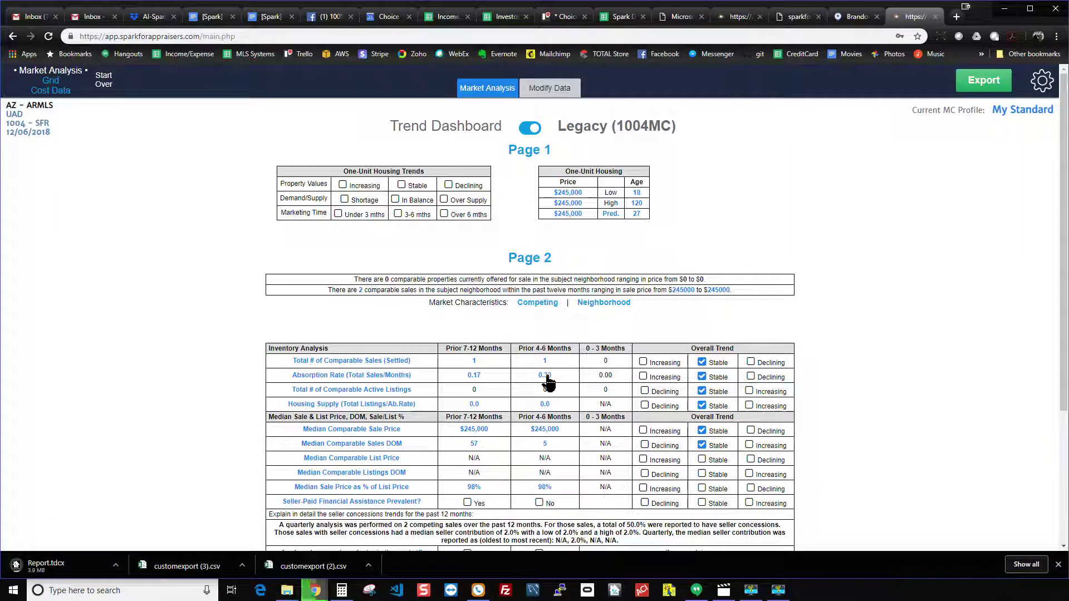
pyautogui.click(45, 563)
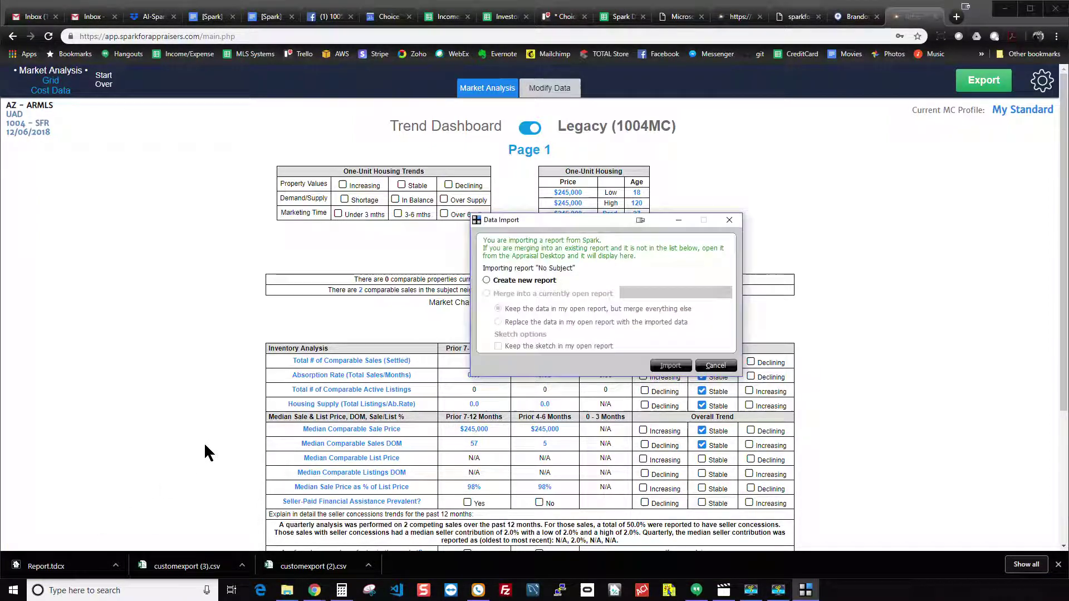
pyautogui.moveTo(590, 223); pyautogui.dragTo(649, 161)
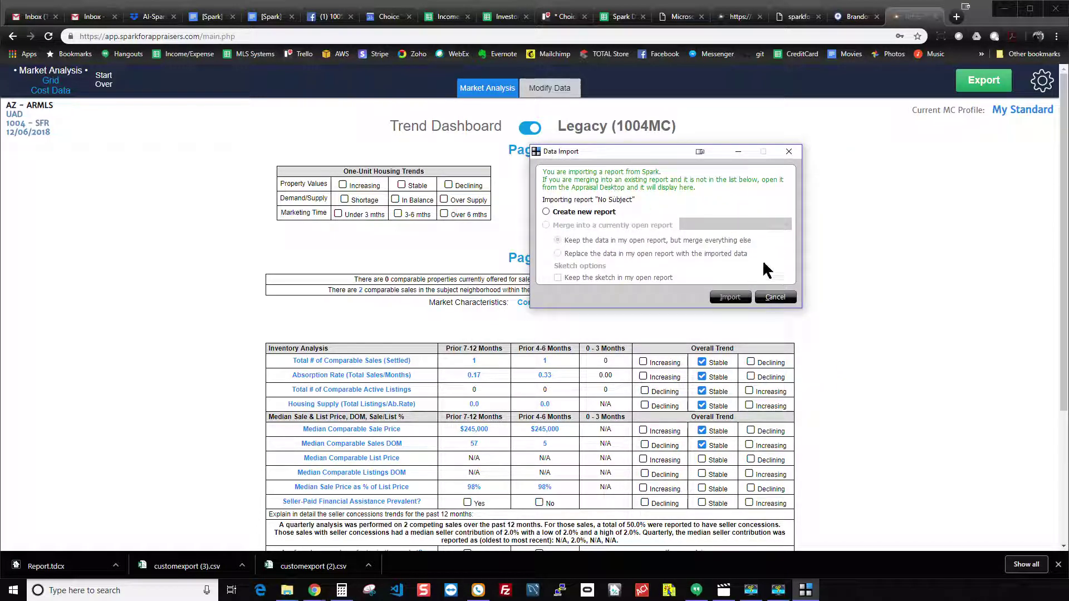
pyautogui.click(600, 214)
pyautogui.click(776, 297)
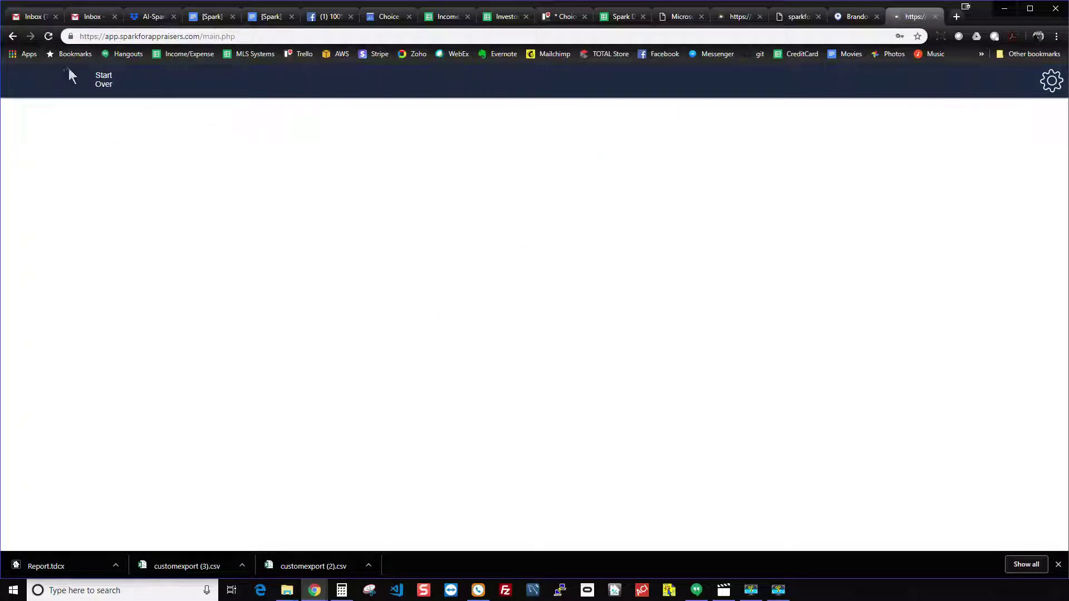
# - Start the report over with an effective date of 01/26/2017
pyautogui.click(518, 184)
pyautogui.click(516, 210)
pyautogui.click(516, 210)
pyautogui.click(516, 210)
pyautogui.click(516, 210)
pyautogui.click(516, 210)
pyautogui.click(516, 210)
pyautogui.click(516, 210)
pyautogui.click(516, 210)
pyautogui.click(517, 210)
pyautogui.click(516, 210)
pyautogui.click(516, 210)
pyautogui.click(516, 210)
pyautogui.click(516, 210)
pyautogui.click(516, 210)
pyautogui.click(516, 210)
pyautogui.click(516, 210)
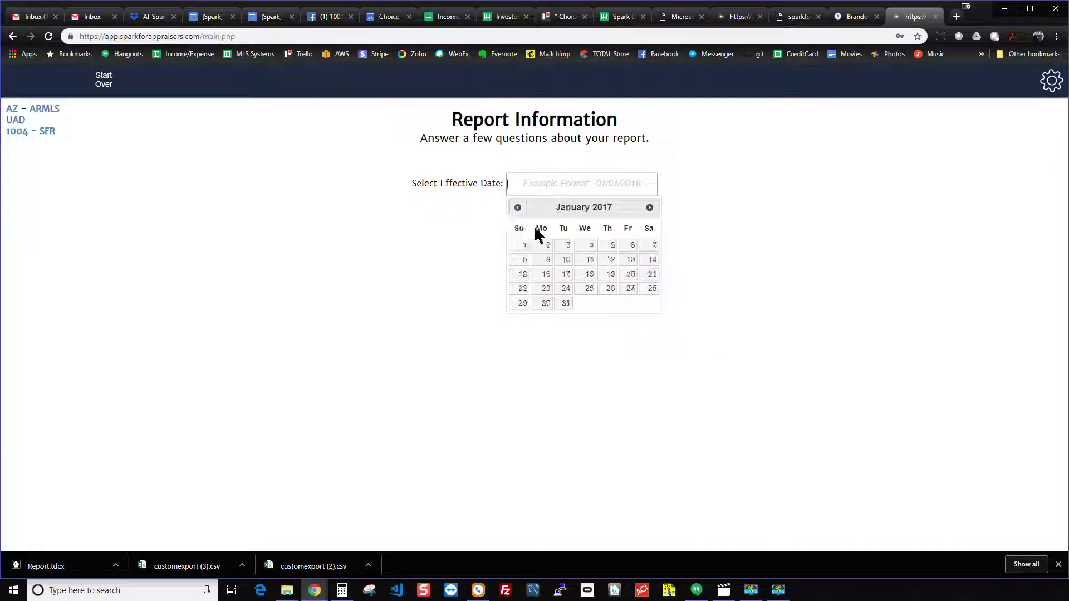
pyautogui.click(611, 289)
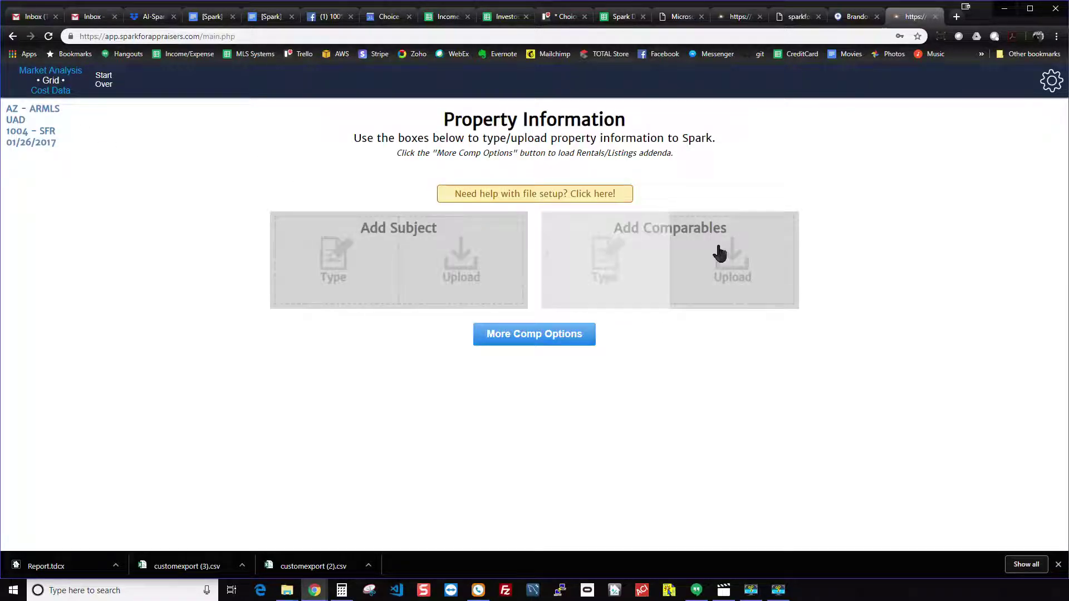
# - Upload 001_10YearCompeting as the Competing Properties and 001_10YearNeighborhood as the Neighborhood Properties, and generate the market analysis
pyautogui.click(57, 73)
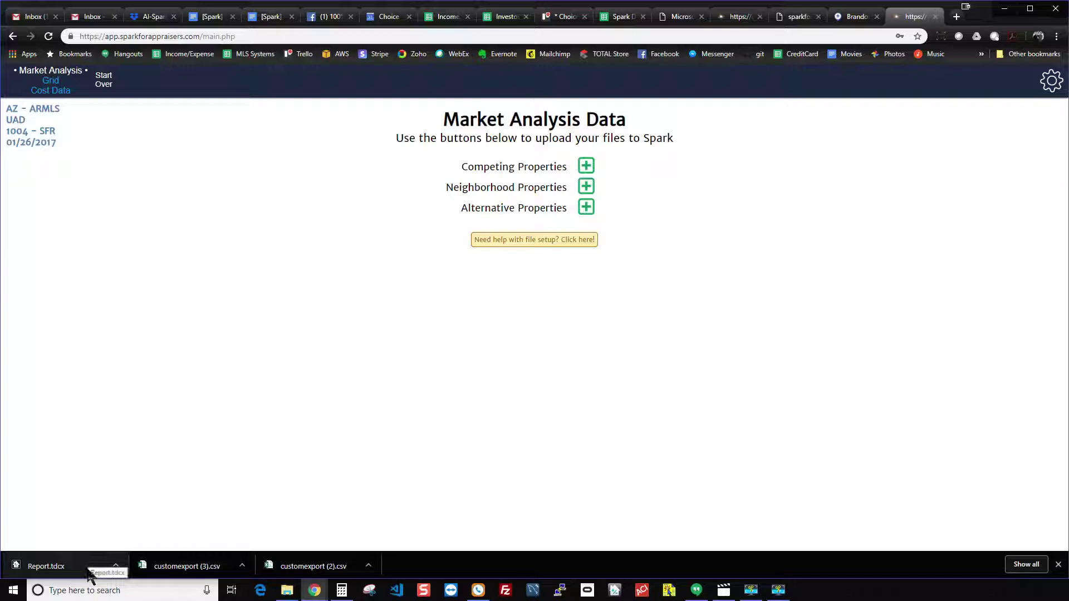
pyautogui.click(585, 167)
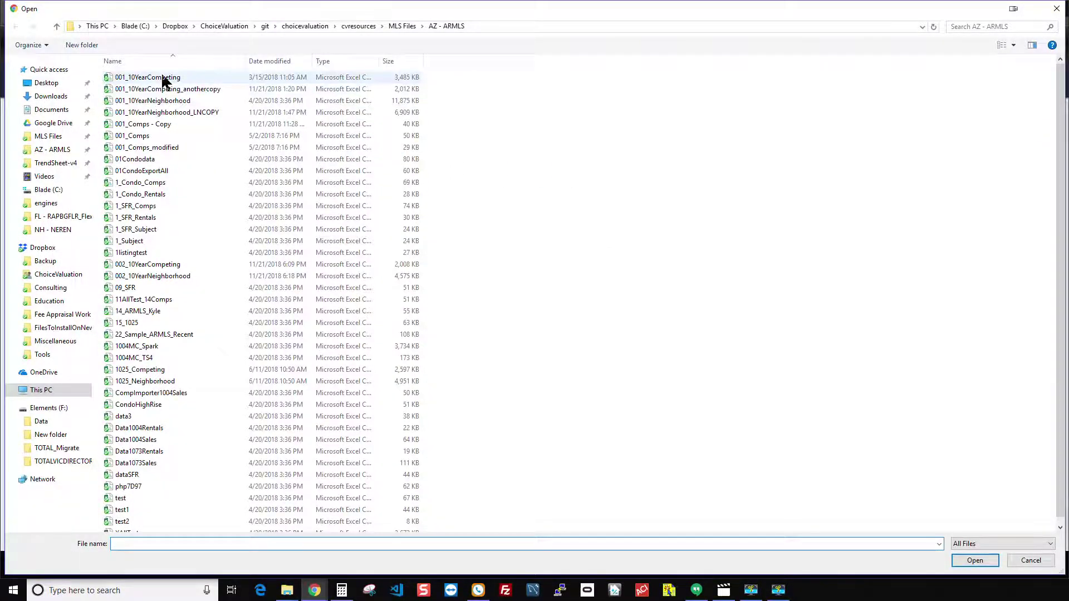
pyautogui.doubleClick(165, 82)
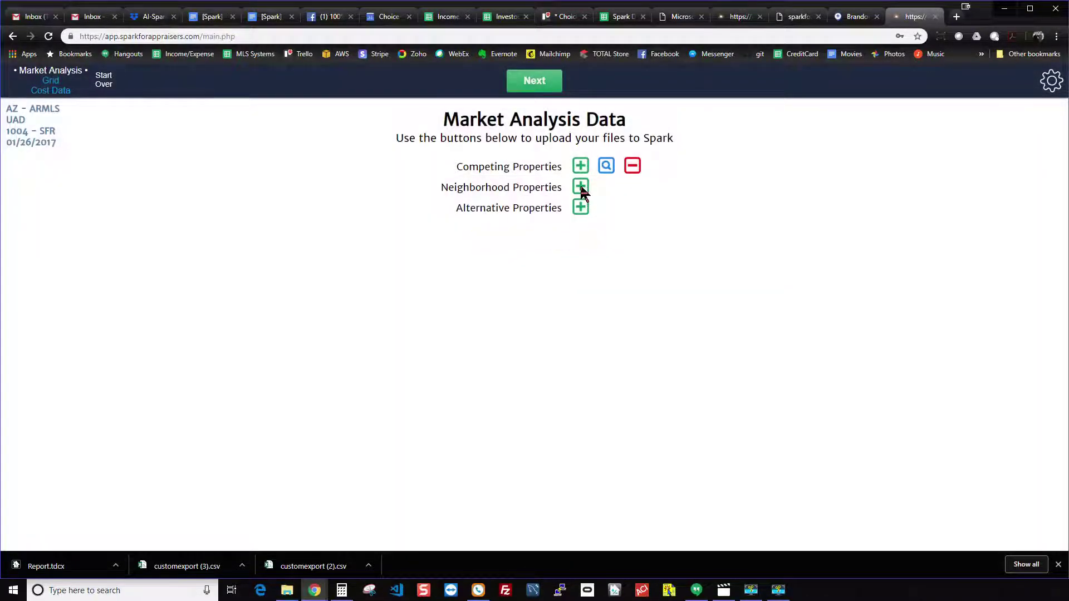
pyautogui.click(585, 190)
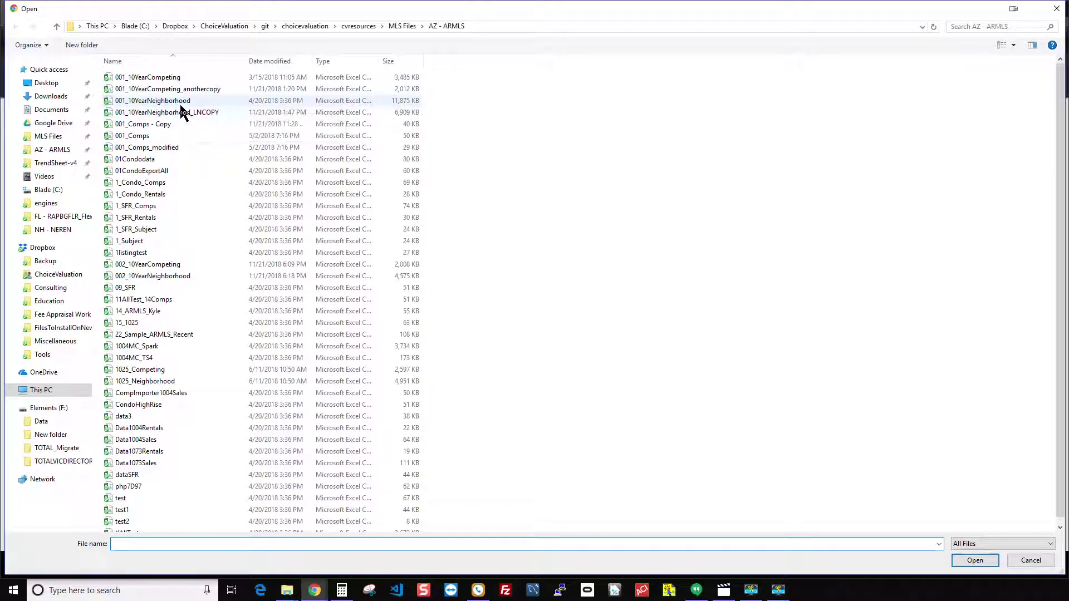
pyautogui.doubleClick(188, 101)
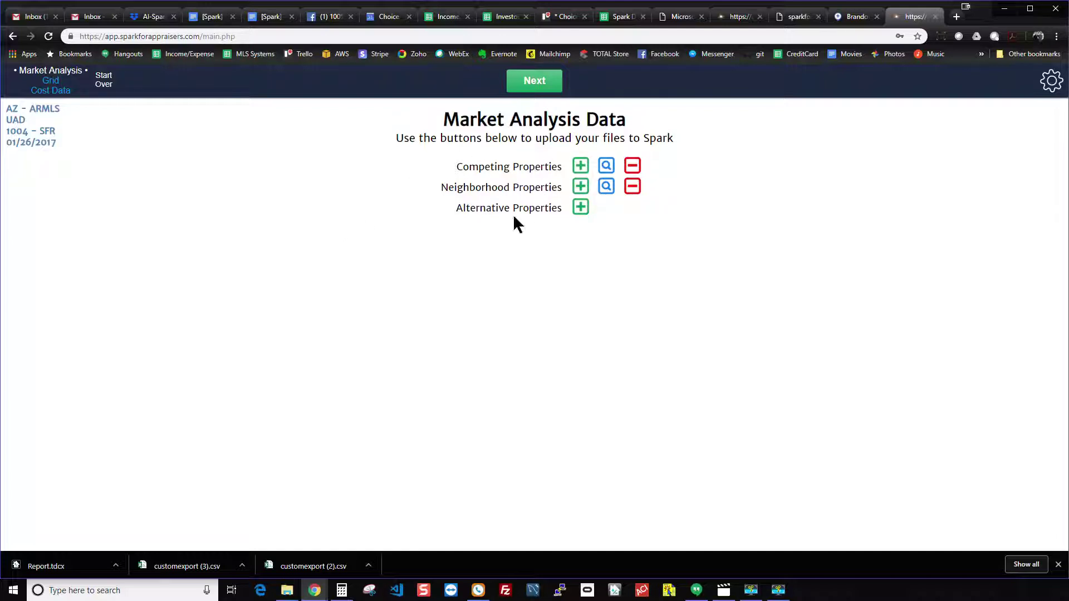
pyautogui.click(541, 80)
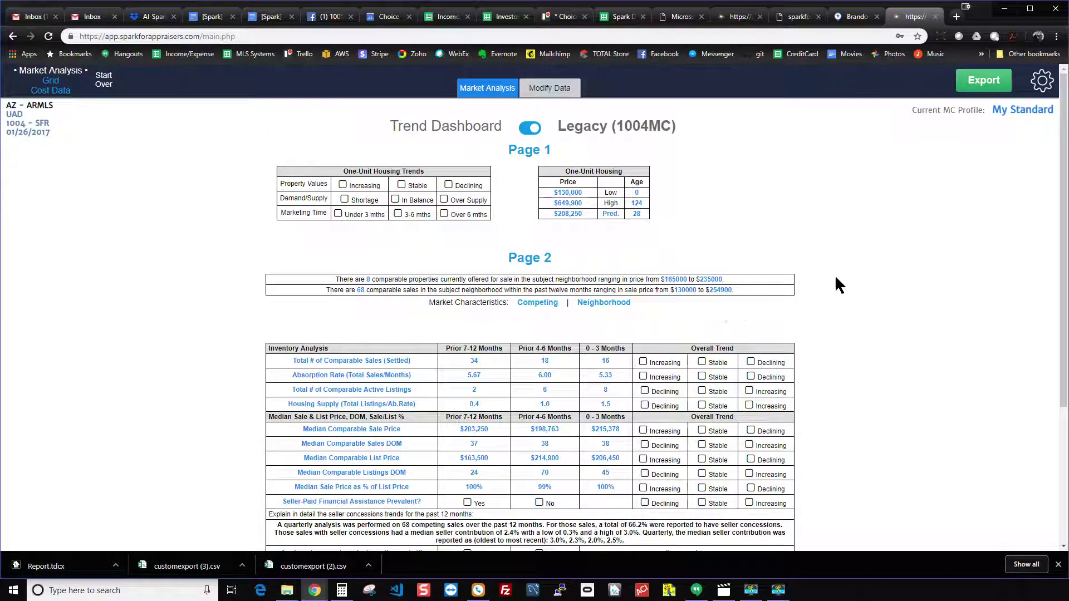
# - Open the trends for median comparable sale price and keep the 12 Month Med $/SqFt chart included in the report
pyautogui.scroll(-1, 879, 241)
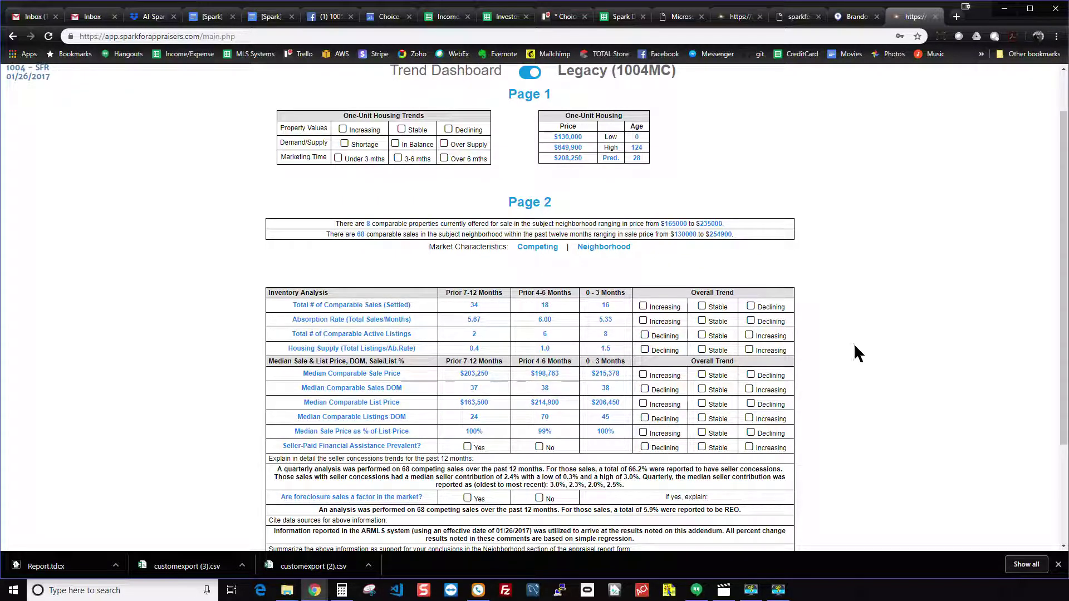
pyautogui.moveTo(723, 375)
pyautogui.click(366, 375)
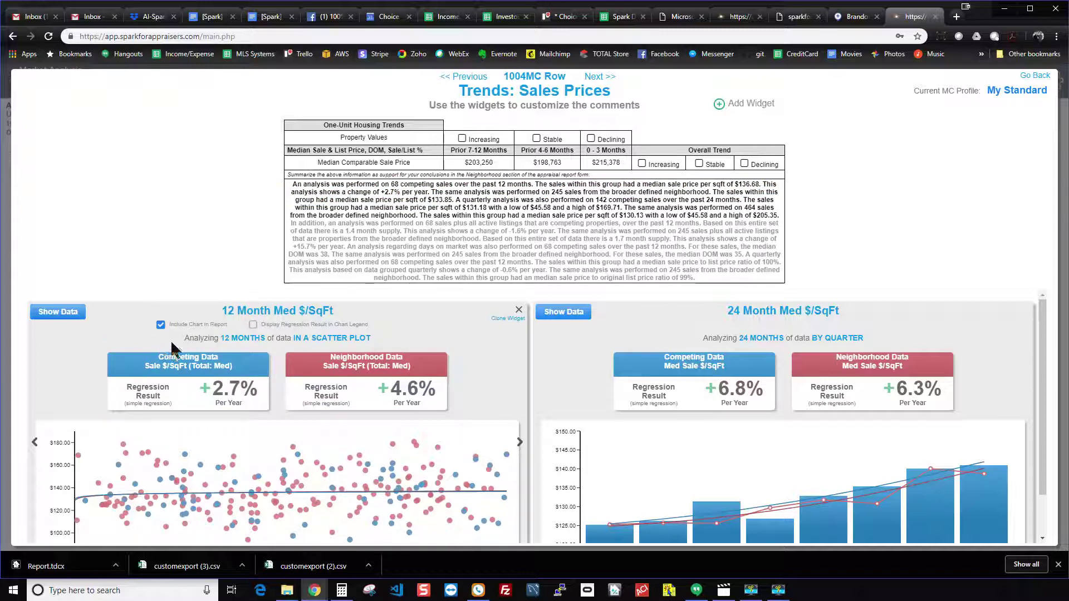
pyautogui.click(160, 324)
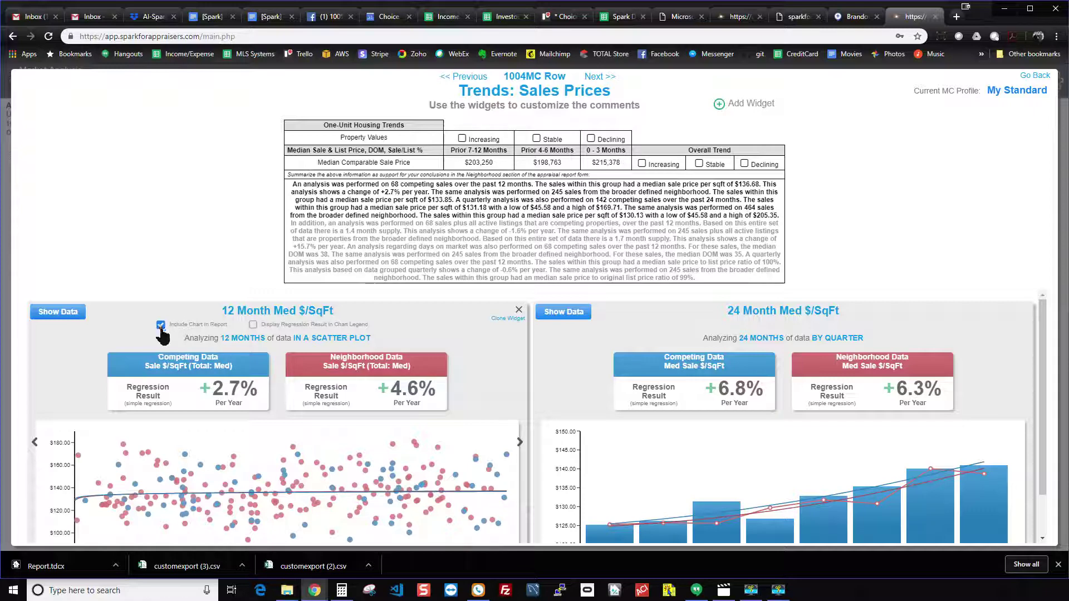
pyautogui.click(160, 324)
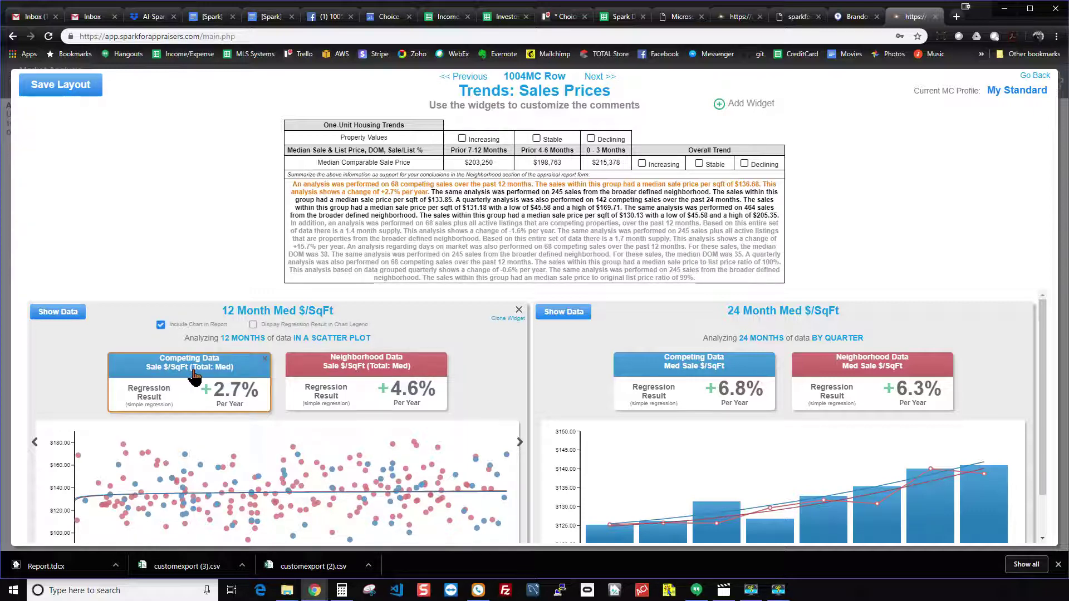
# - Set the 12-month competing $/SqFt comments to include Low/High and leave out the Regression Result
pyautogui.click(229, 365)
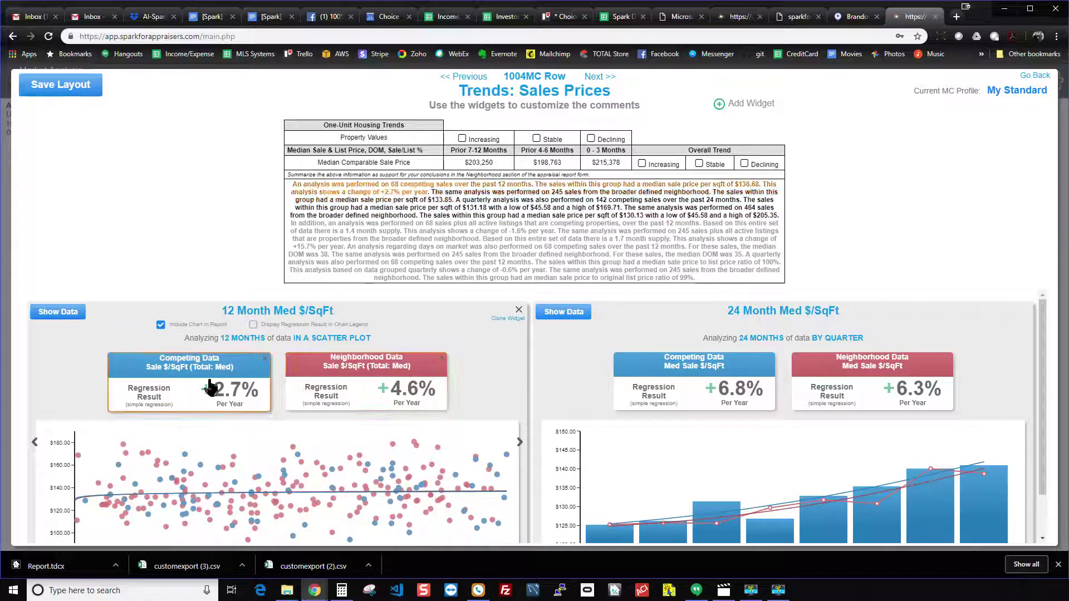
pyautogui.click(171, 397)
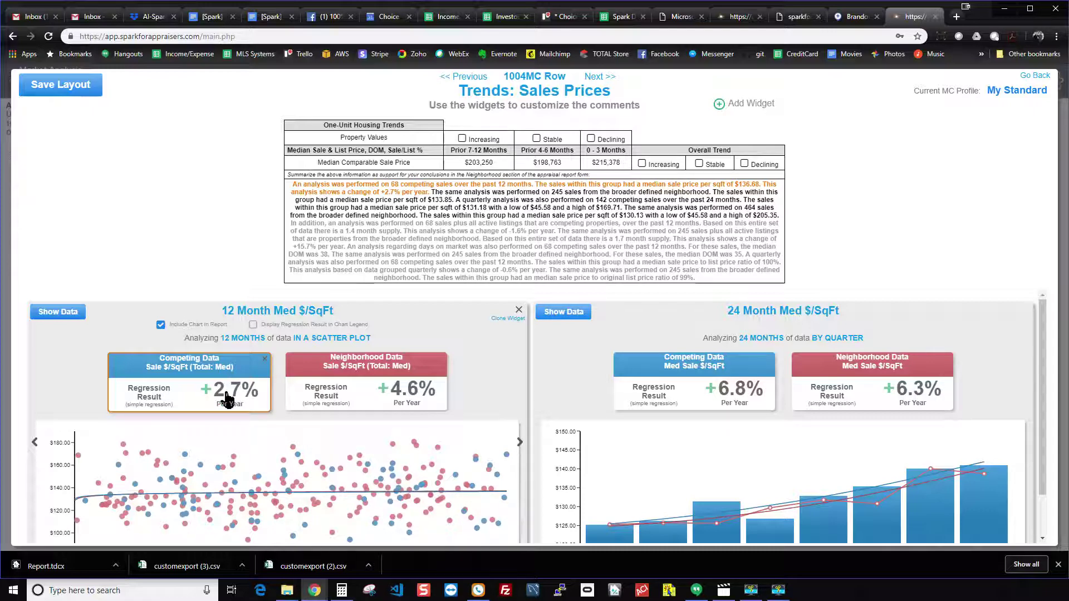
pyautogui.click(195, 380)
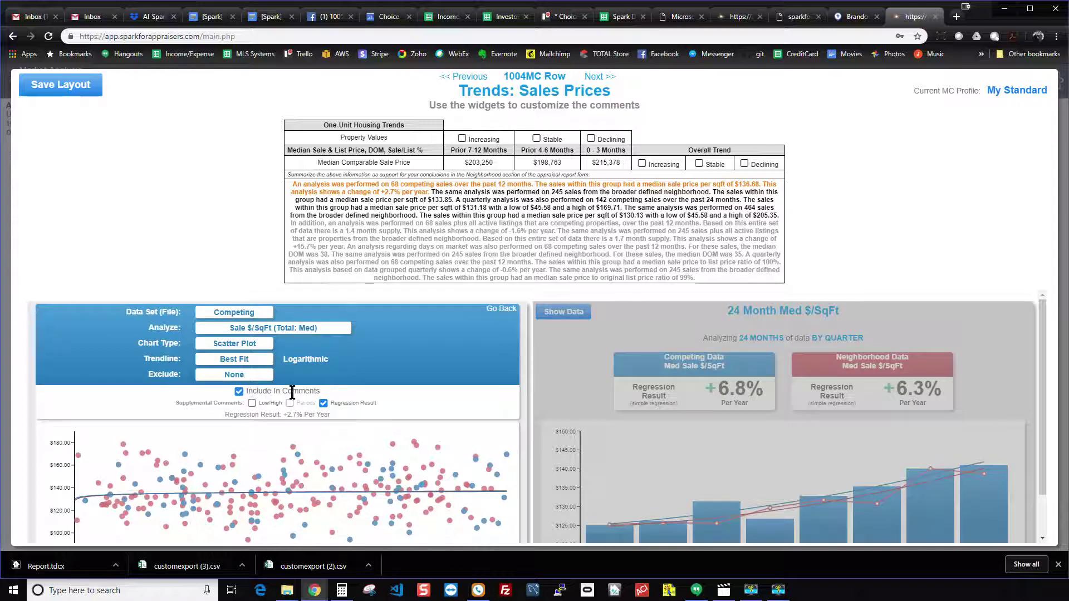
pyautogui.click(239, 392)
pyautogui.click(239, 388)
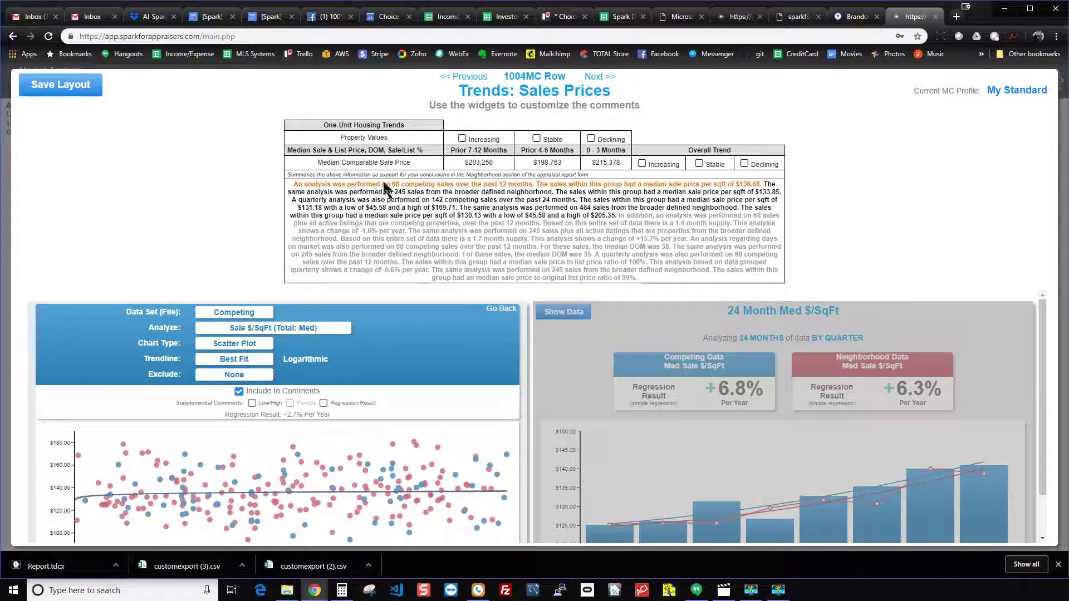
pyautogui.click(252, 403)
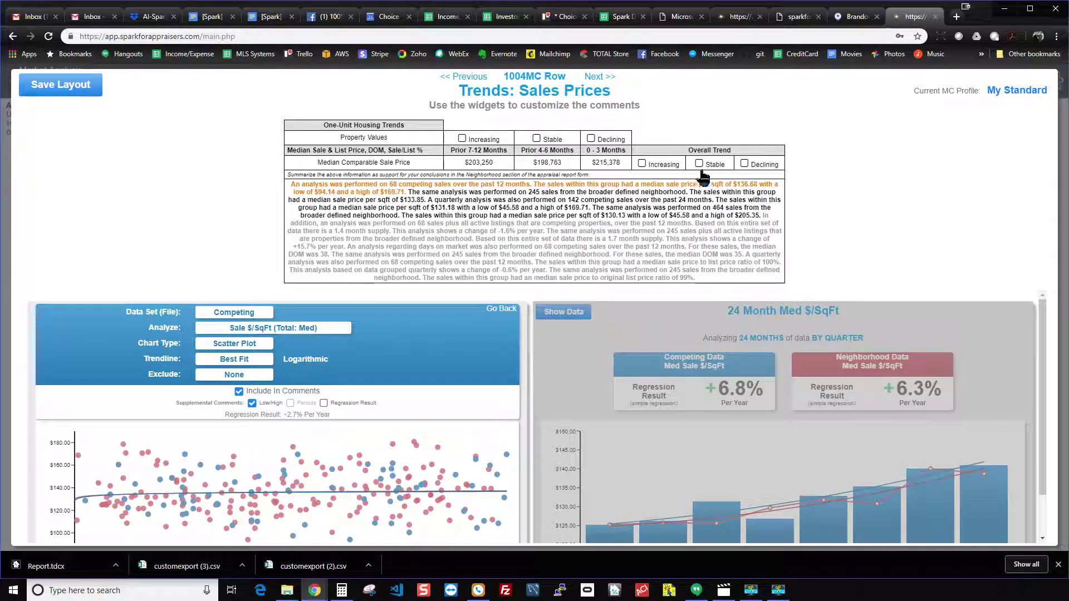
pyautogui.click(323, 404)
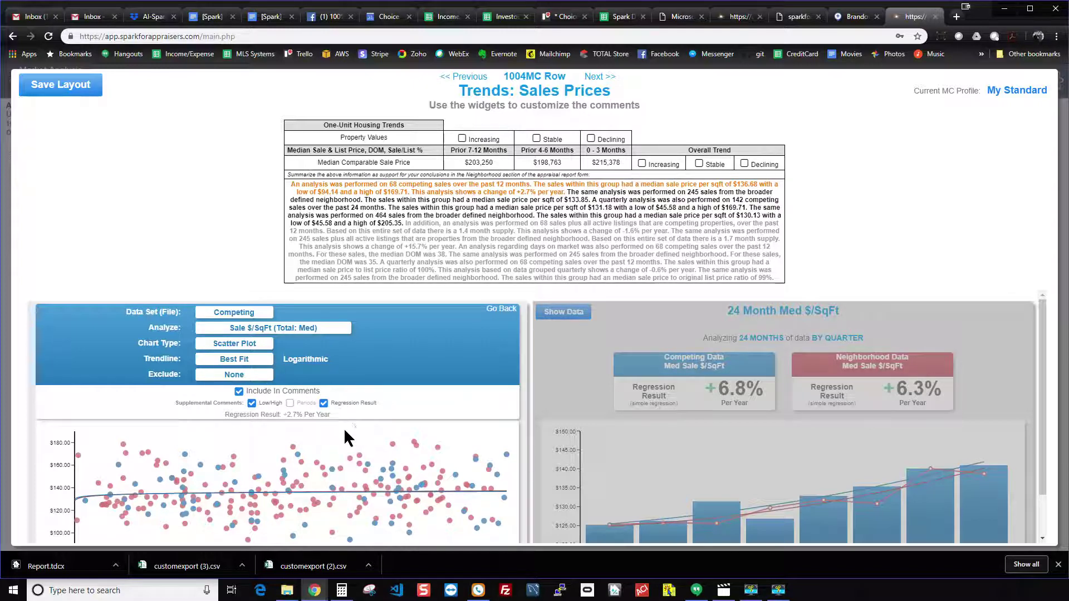
pyautogui.click(324, 404)
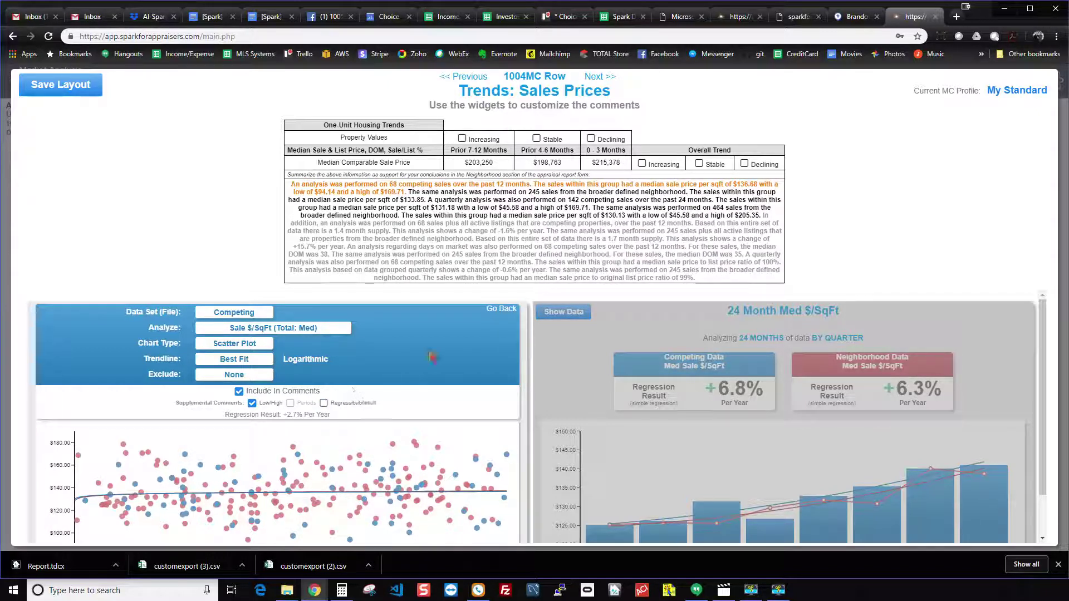
pyautogui.click(508, 317)
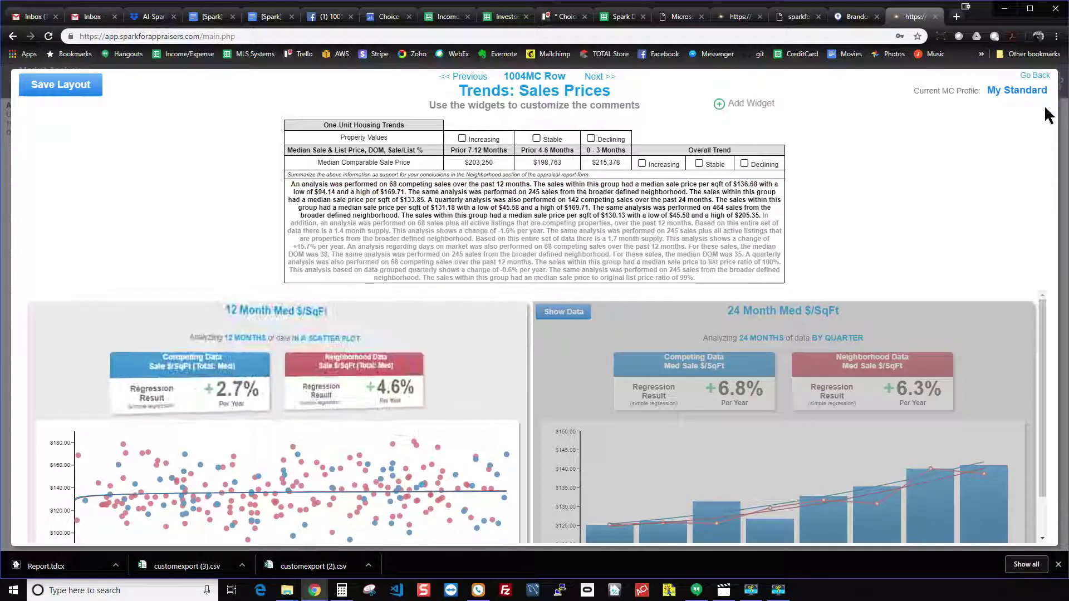
# - Return from the sales price trends to the 1004MC form without saving the layout changes
pyautogui.click(1035, 89)
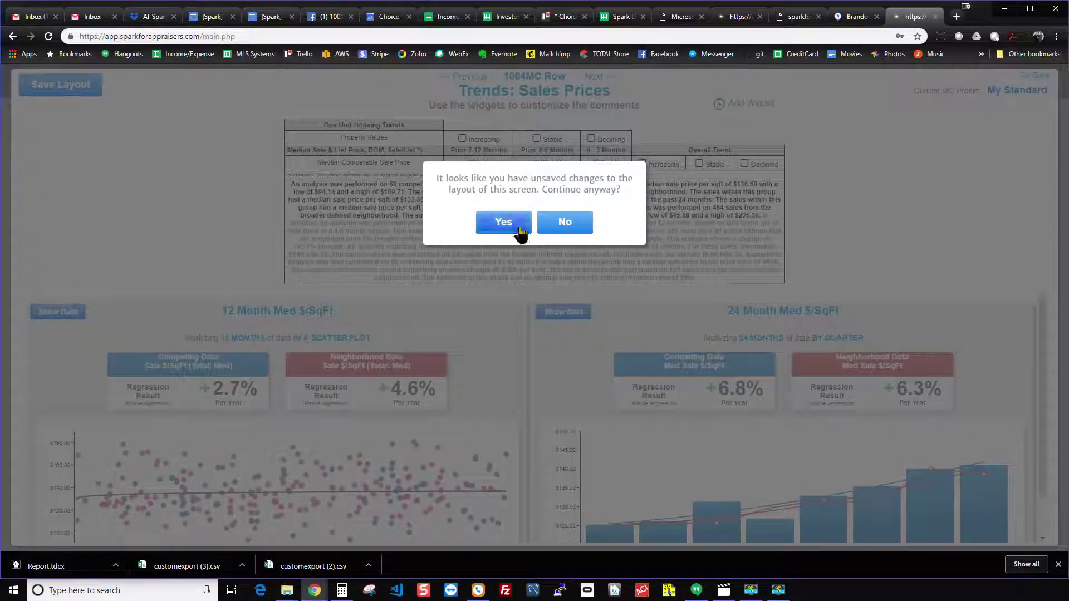
pyautogui.click(519, 226)
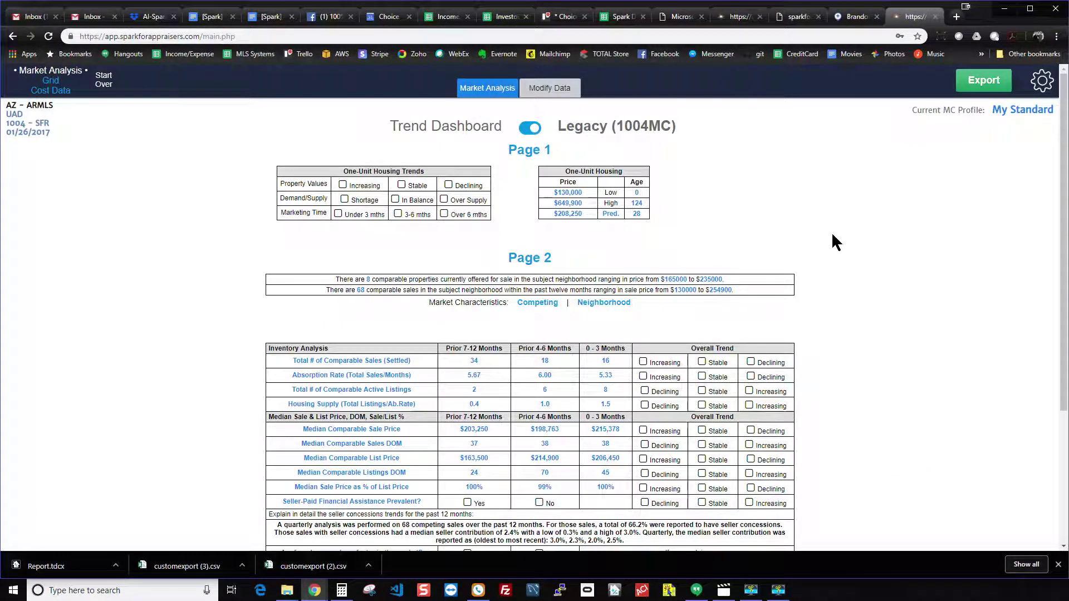
pyautogui.moveTo(703, 365)
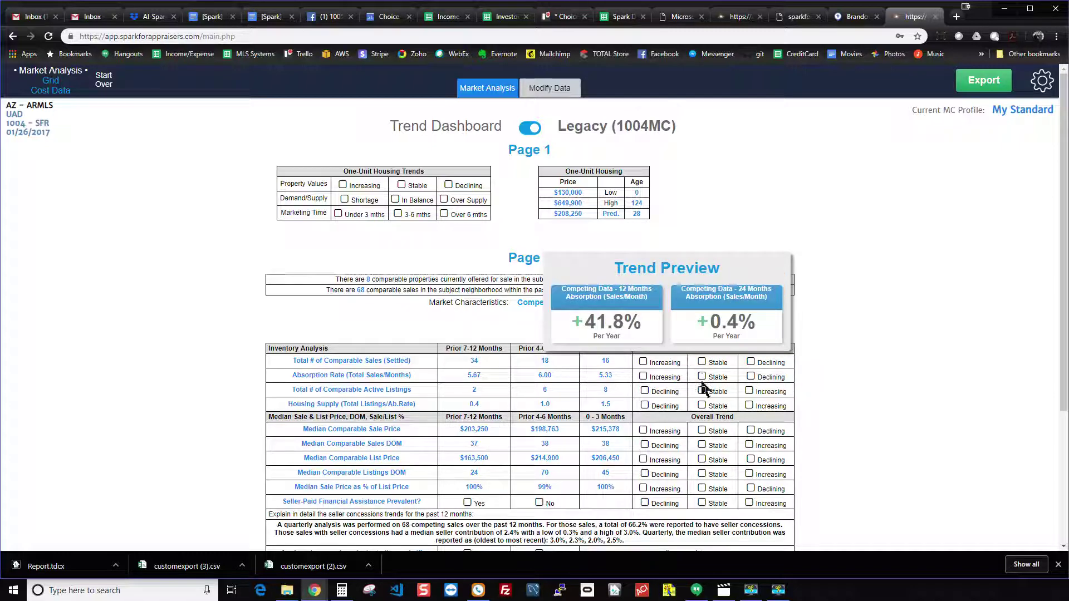